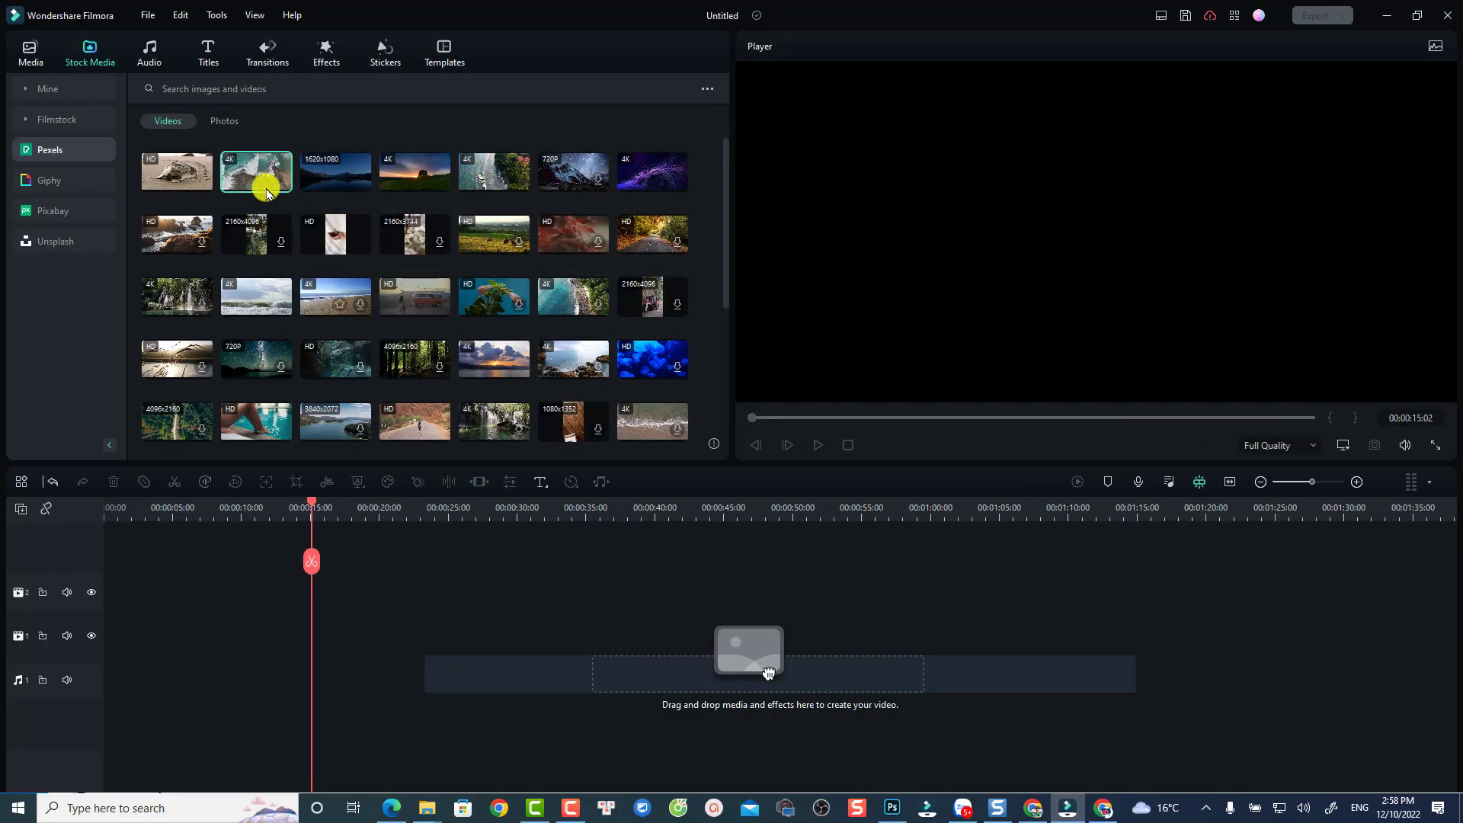
# Step: Place the aerial ocean Pexels clip at the start of video track 1 and jump the playhead to its end
pyautogui.moveTo(769, 673); pyautogui.dragTo(95, 636)
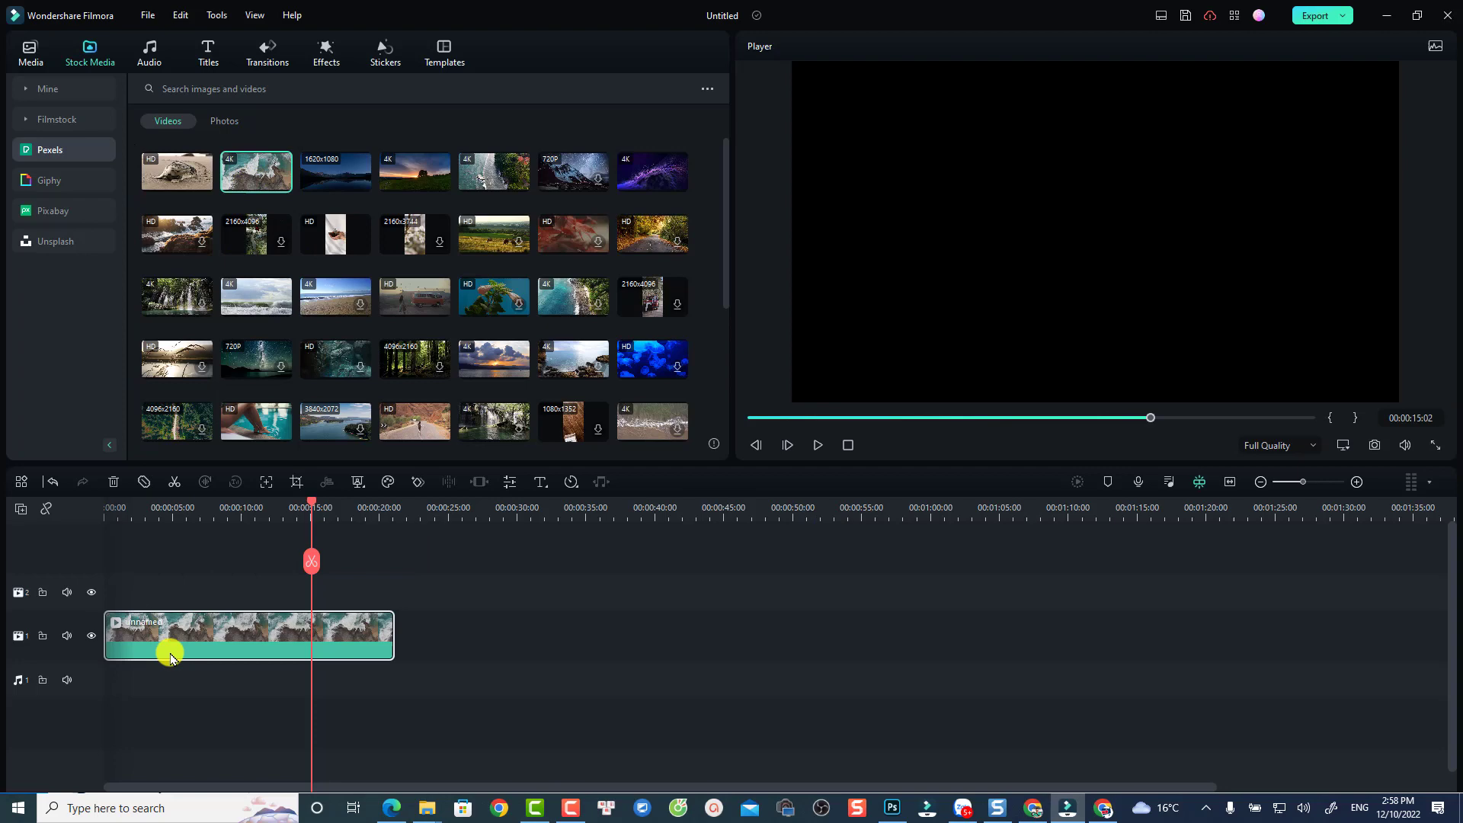
pyautogui.click(170, 514)
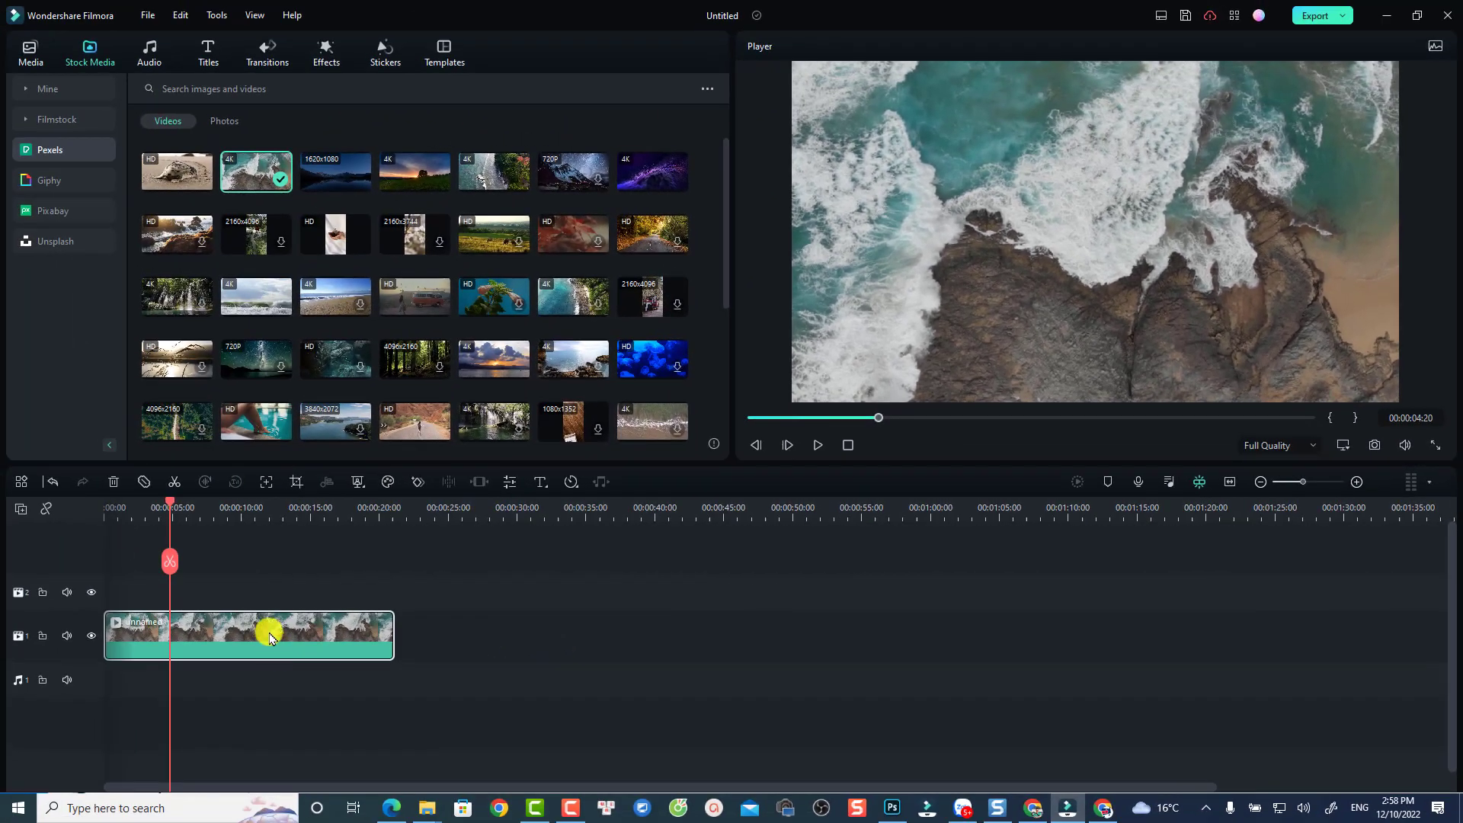
pyautogui.press('End')
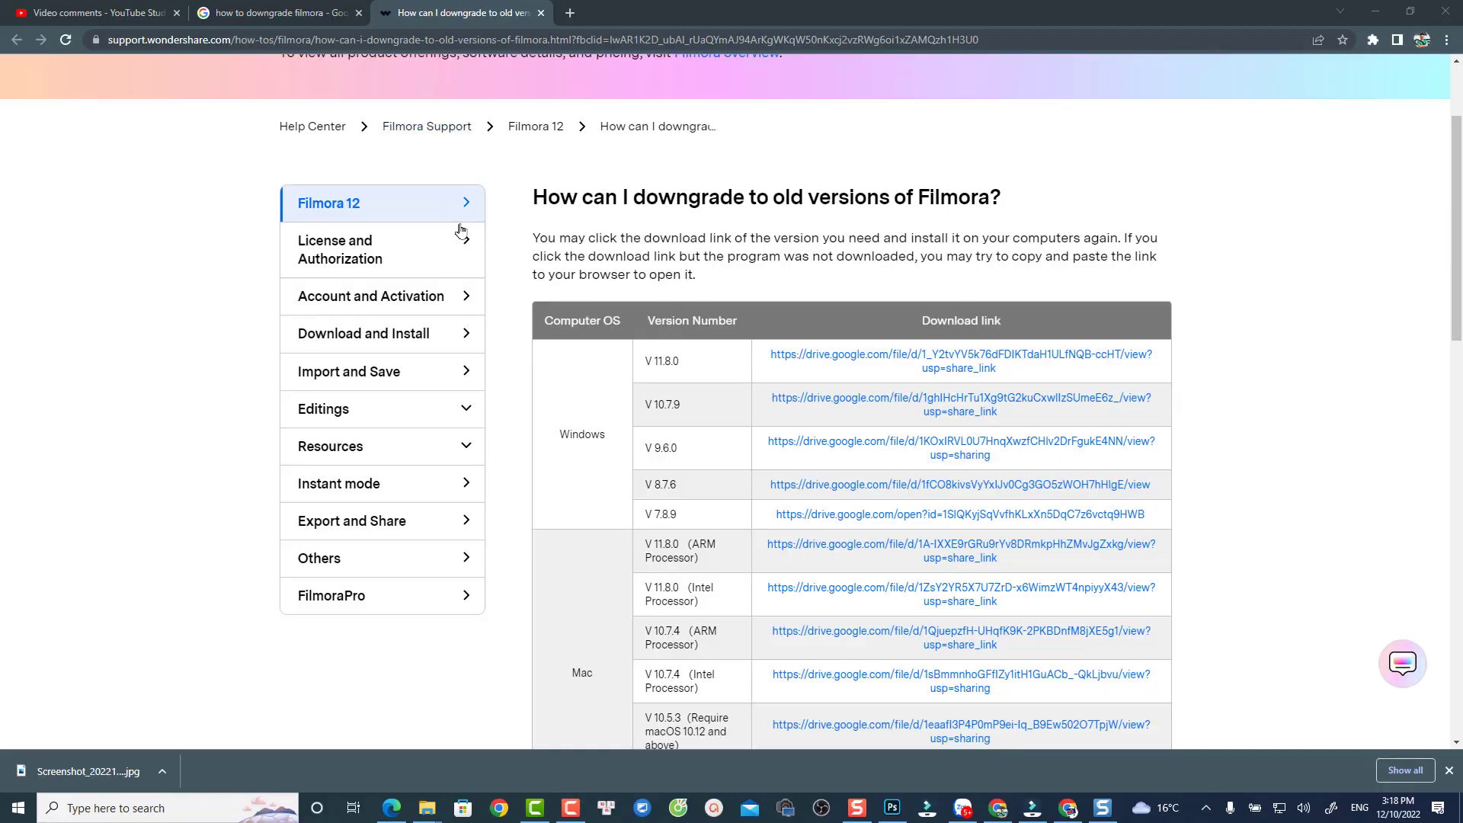
# Step: Scroll down the old-version download table on the Wondershare downgrade support page
pyautogui.scroll(-2, 732, 229)
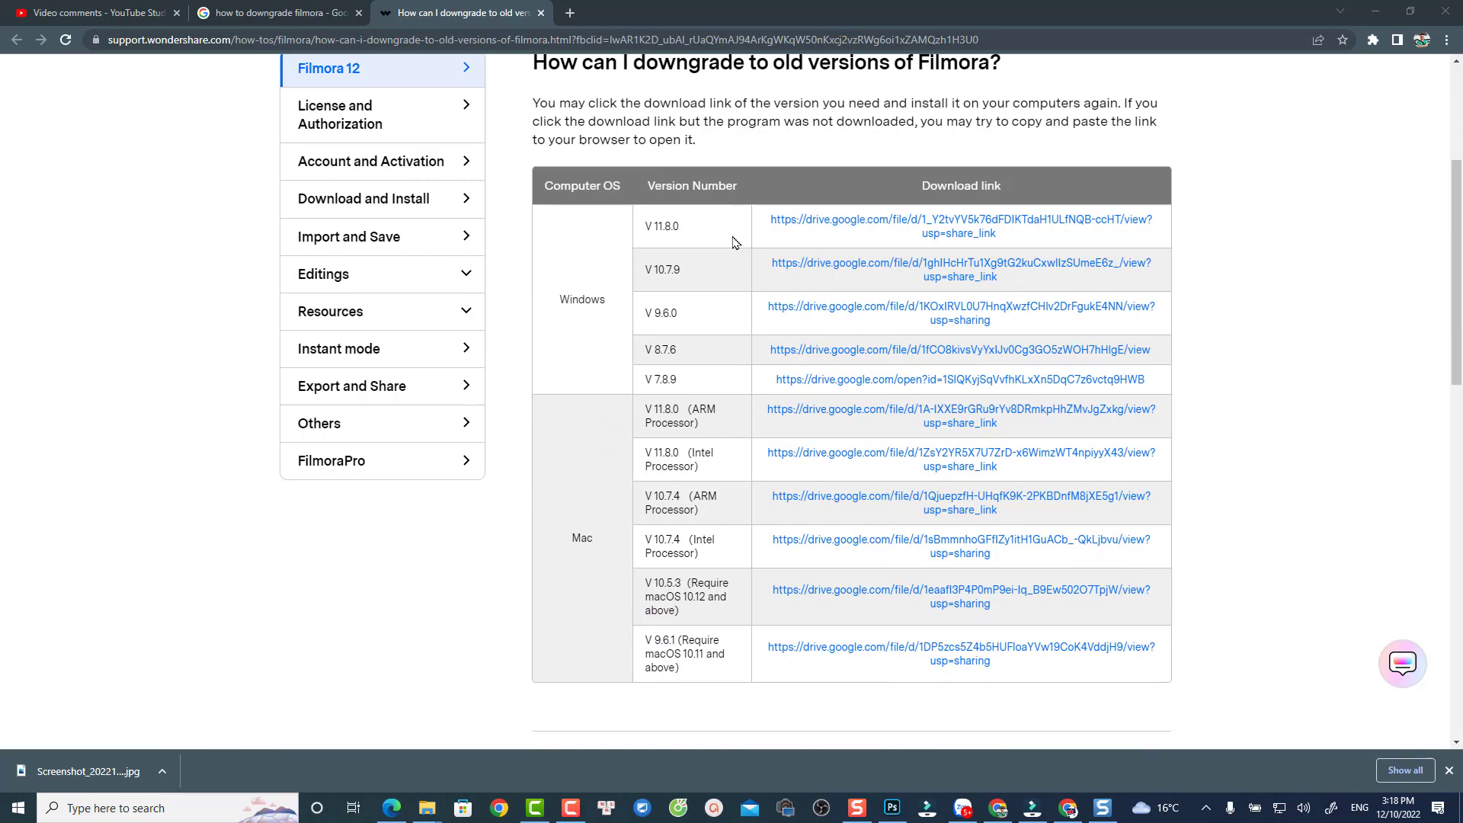
pyautogui.scroll(-5, 621, 504)
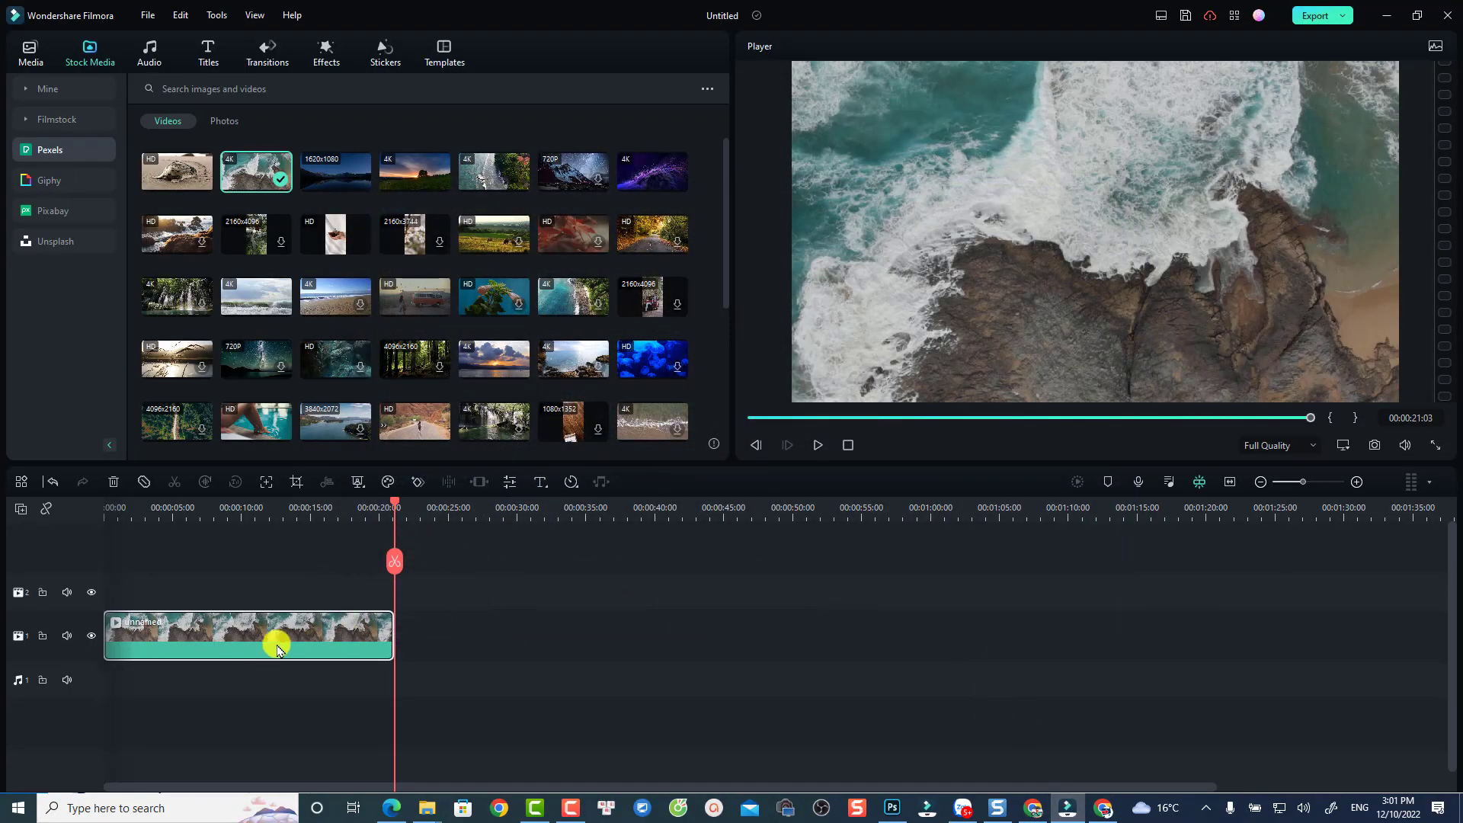
# Step: Delete the ocean clip and drop '3D title-2' from Project Media onto video track 1
pyautogui.press('Delete')
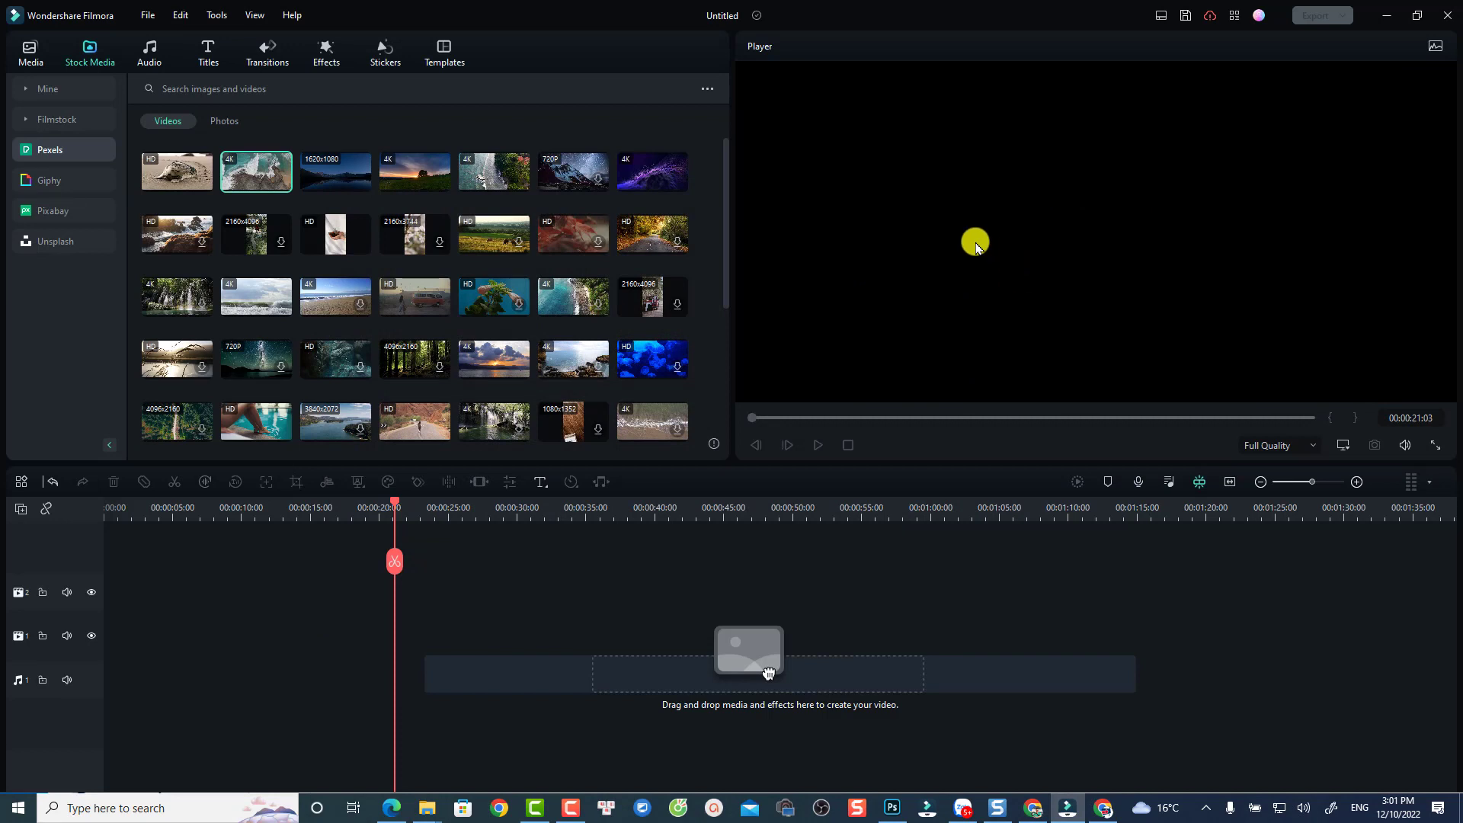
pyautogui.click(30, 52)
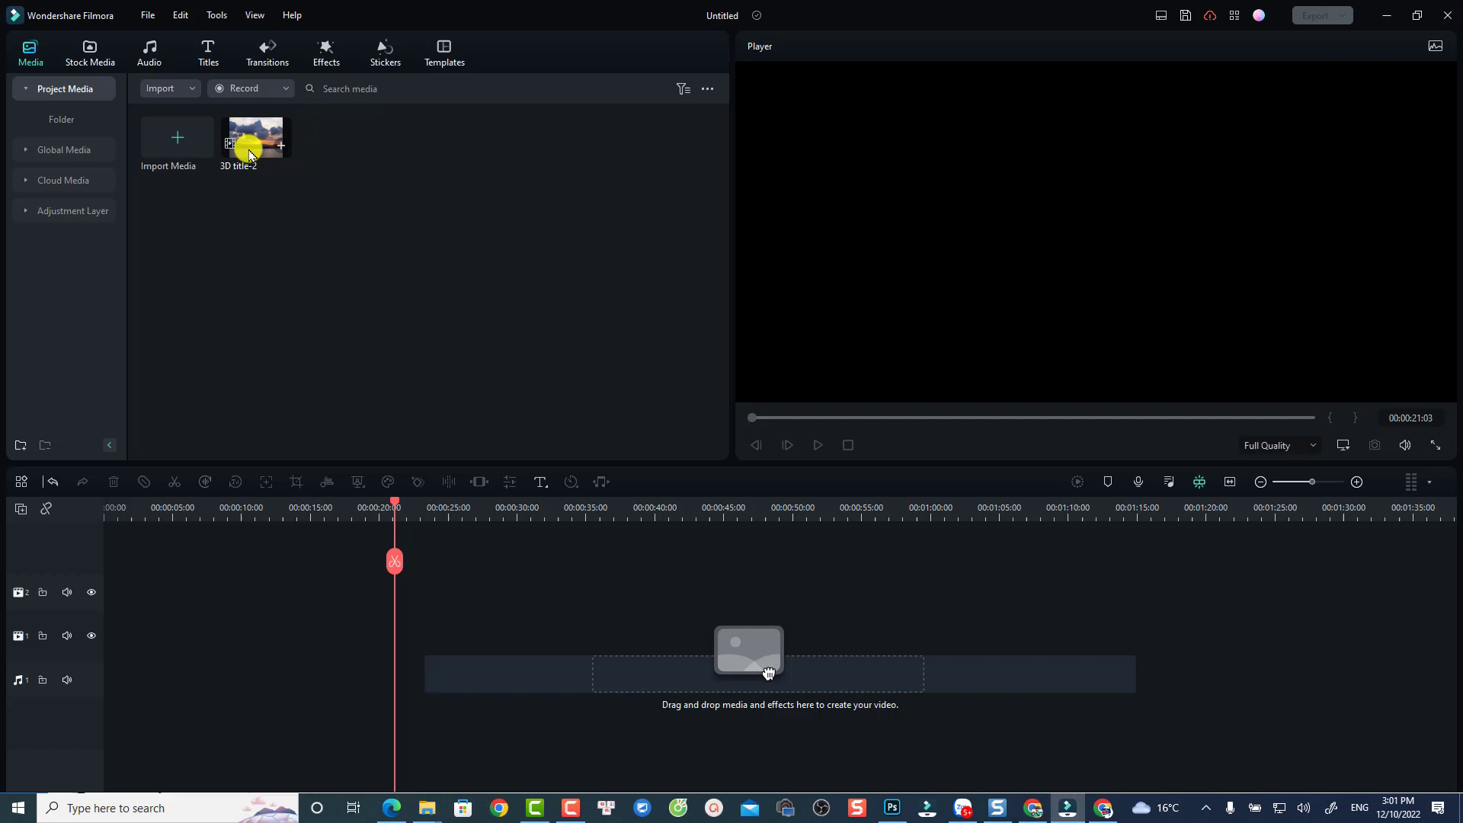
pyautogui.moveTo(247, 148); pyautogui.dragTo(106, 671)
pyautogui.click(210, 510)
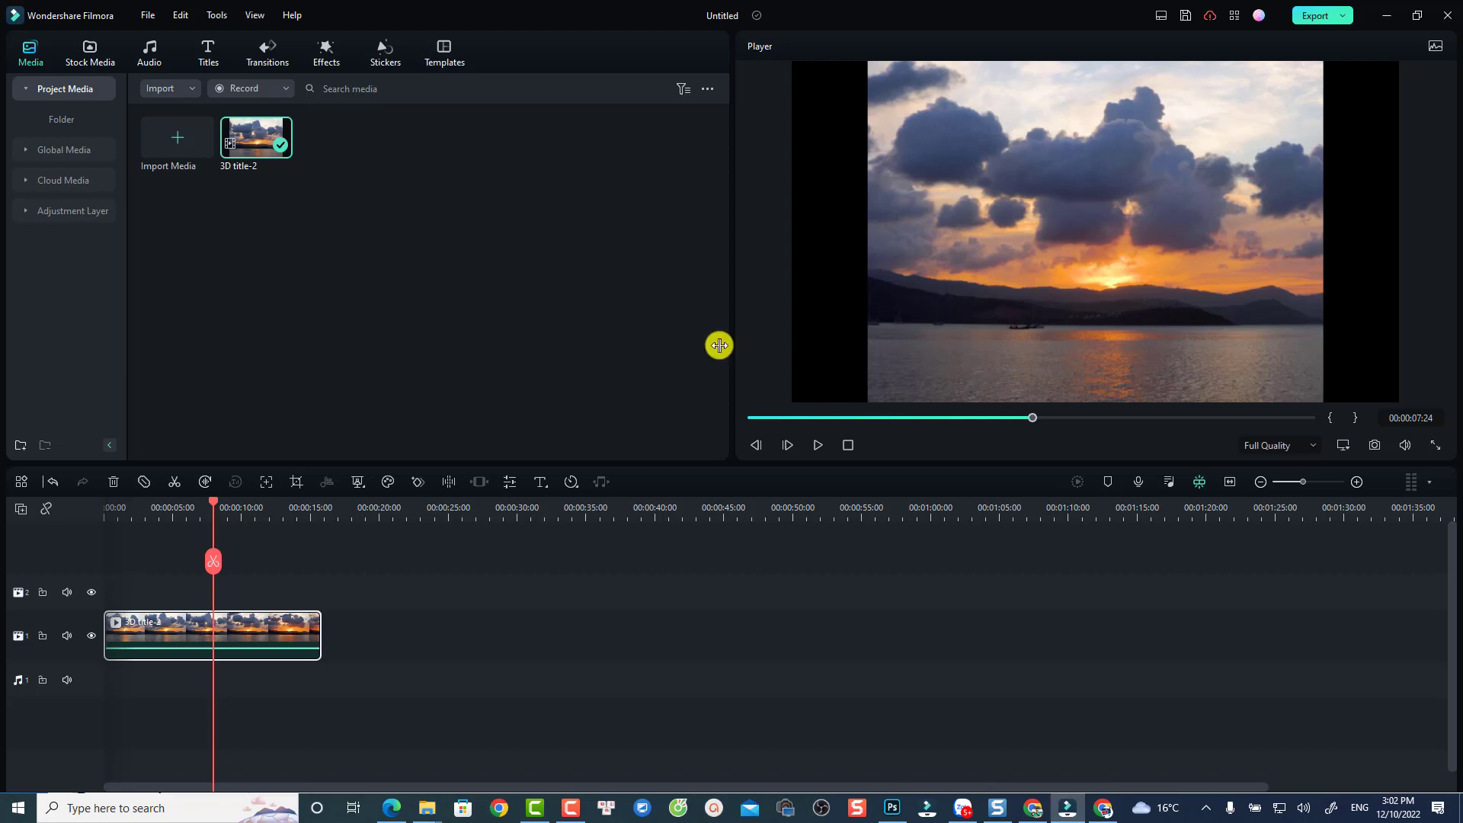
# Step: Apply Crop to Fit to the sunset clip, then undo it
pyautogui.rightClick(217, 623)
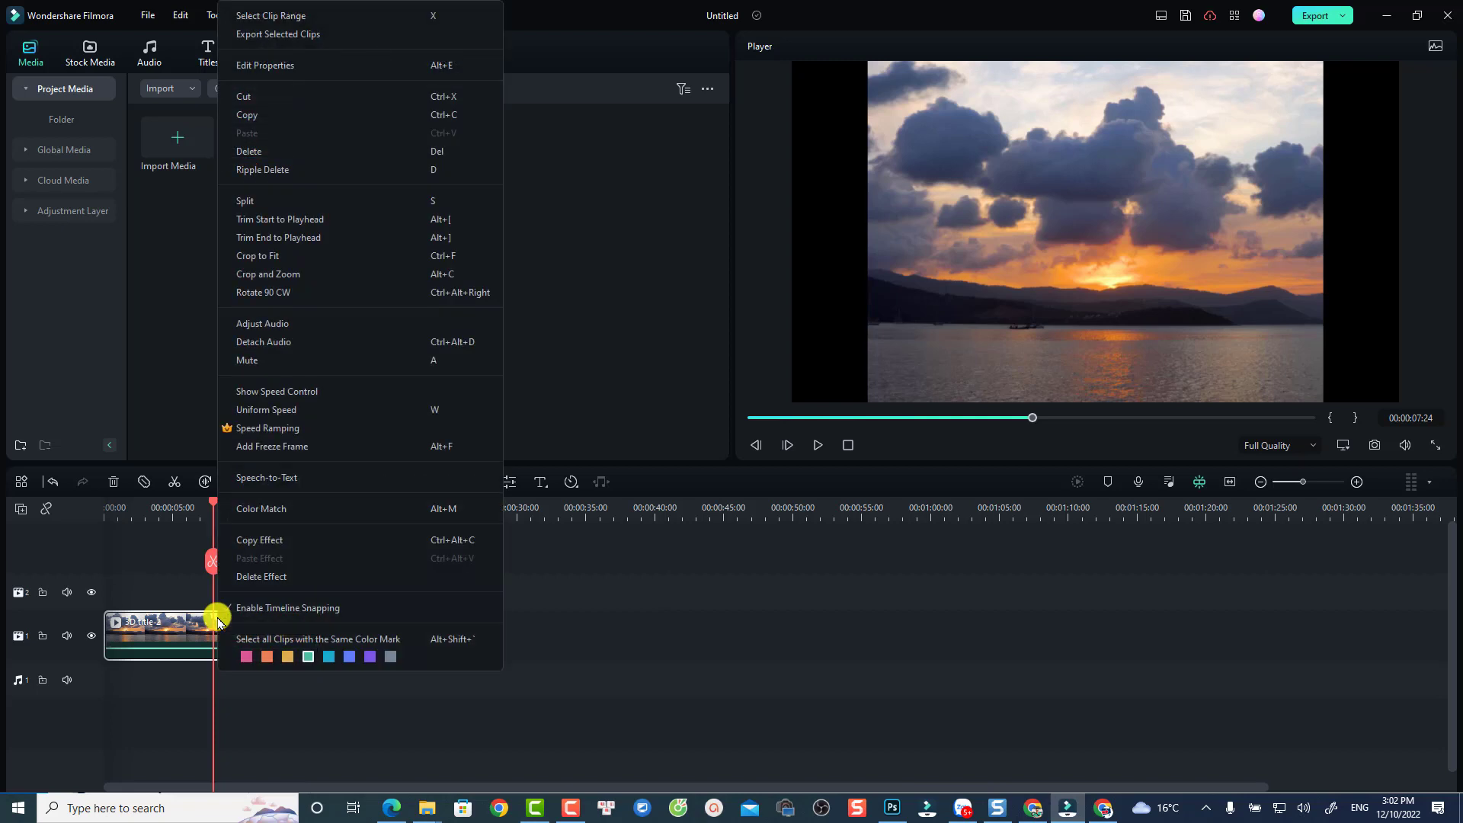
pyautogui.click(271, 256)
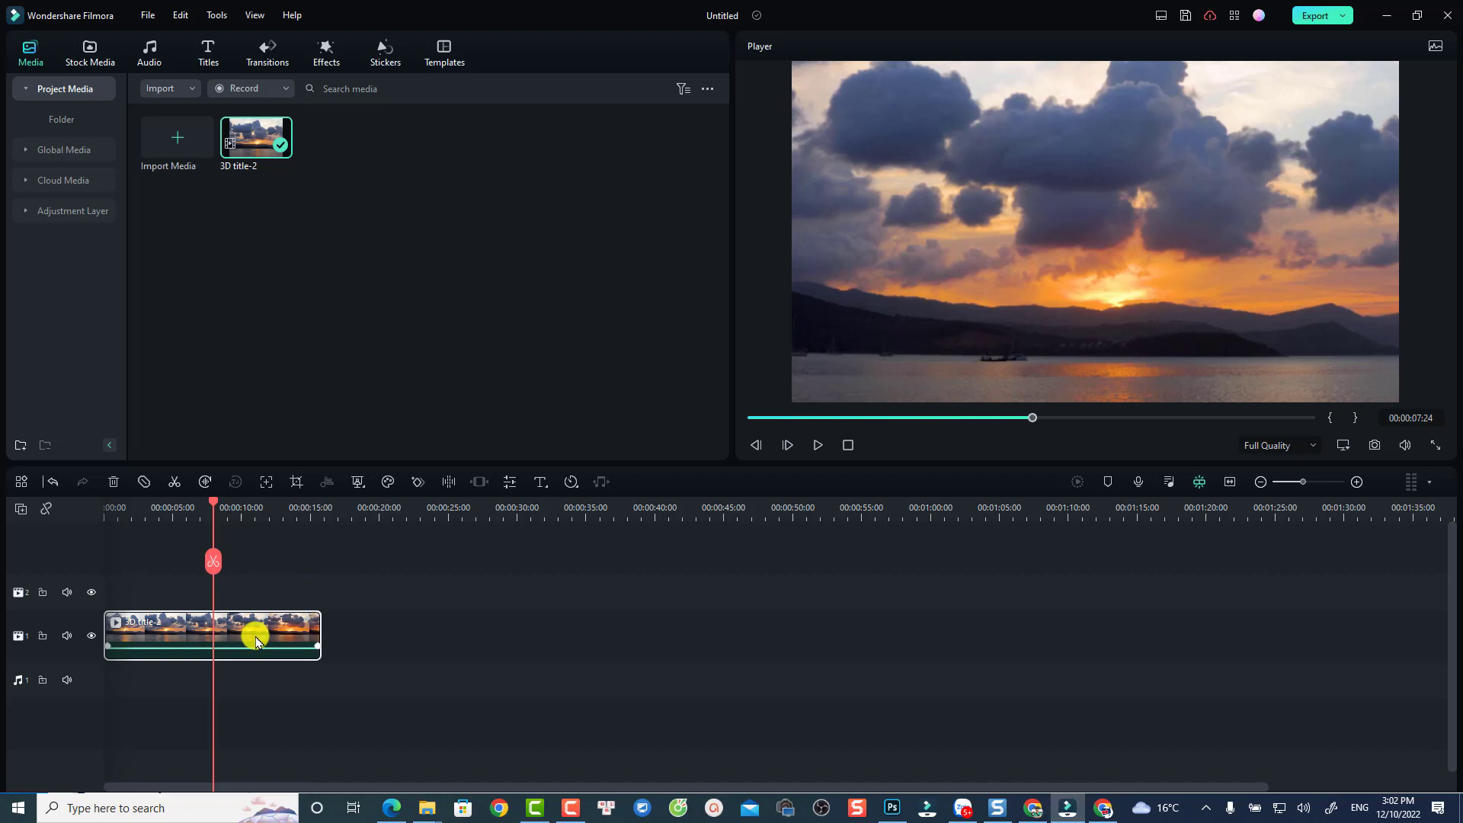
pyautogui.hotkey('ctrl', 'z')
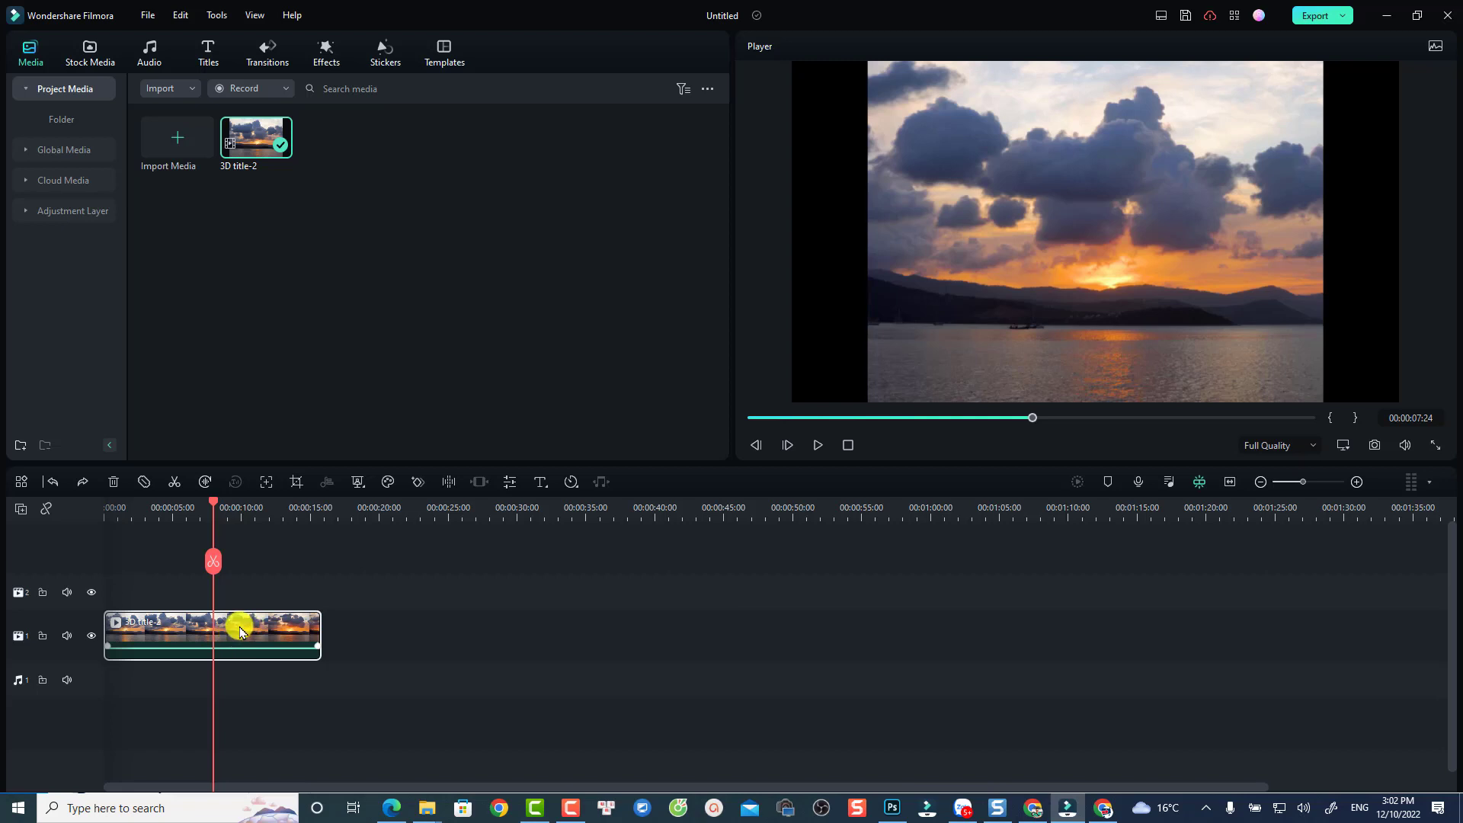
# Step: Enlarge the sunset clip to about 137% in the Player, then undo back to 100% scale
pyautogui.doubleClick(241, 631)
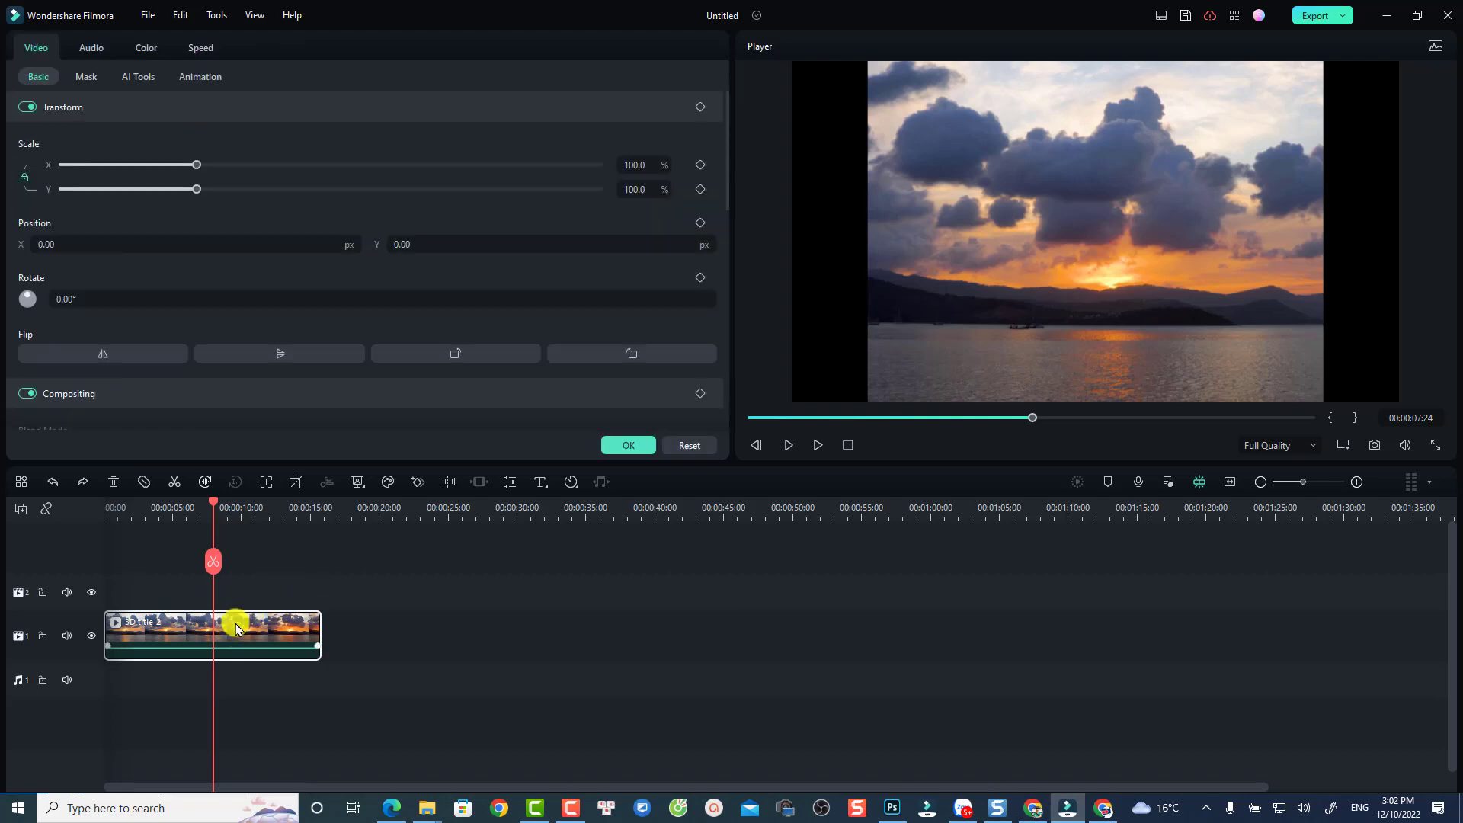
pyautogui.click(1011, 244)
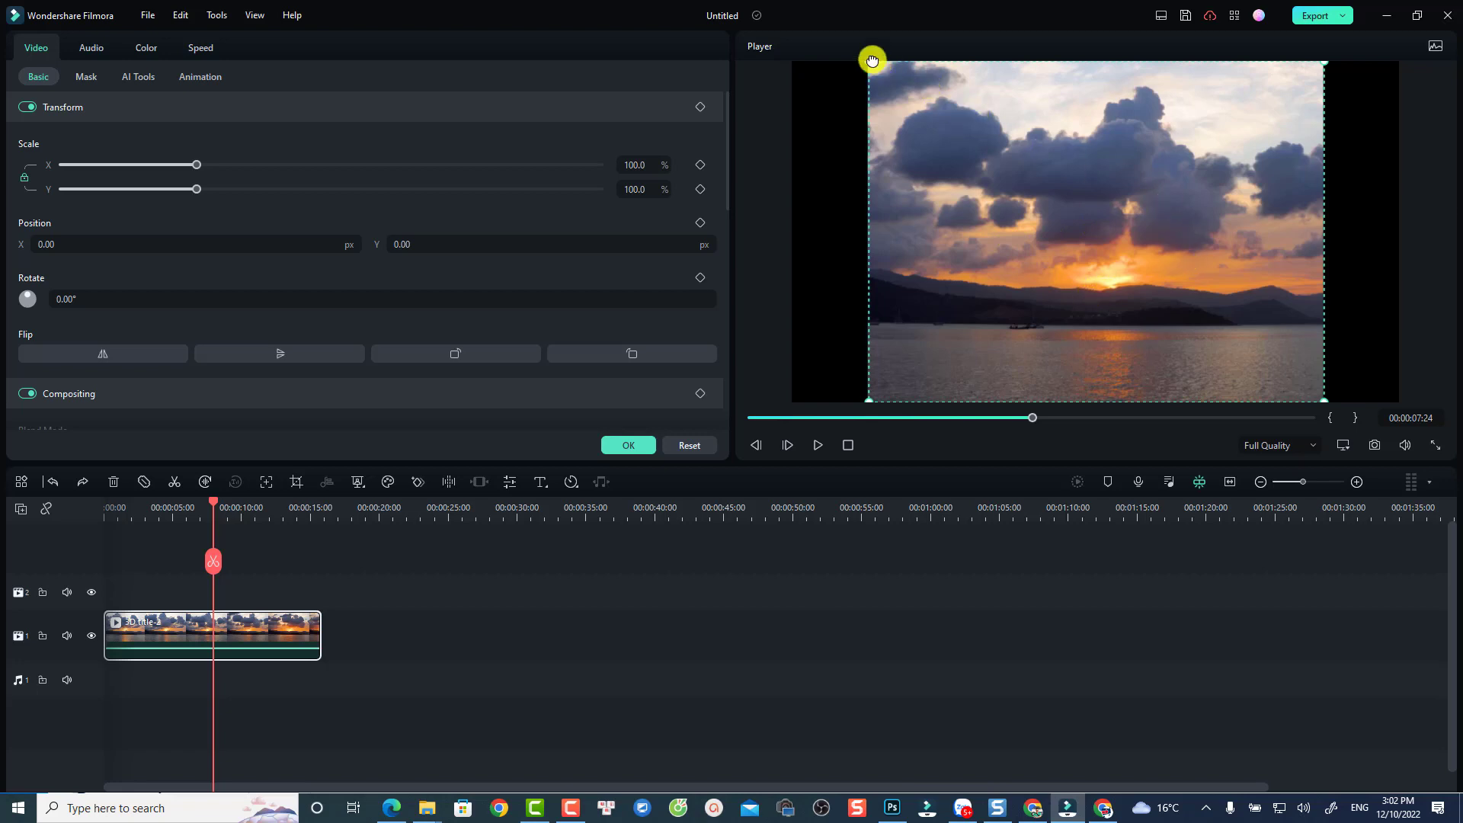
pyautogui.moveTo(867, 61); pyautogui.dragTo(690, 16)
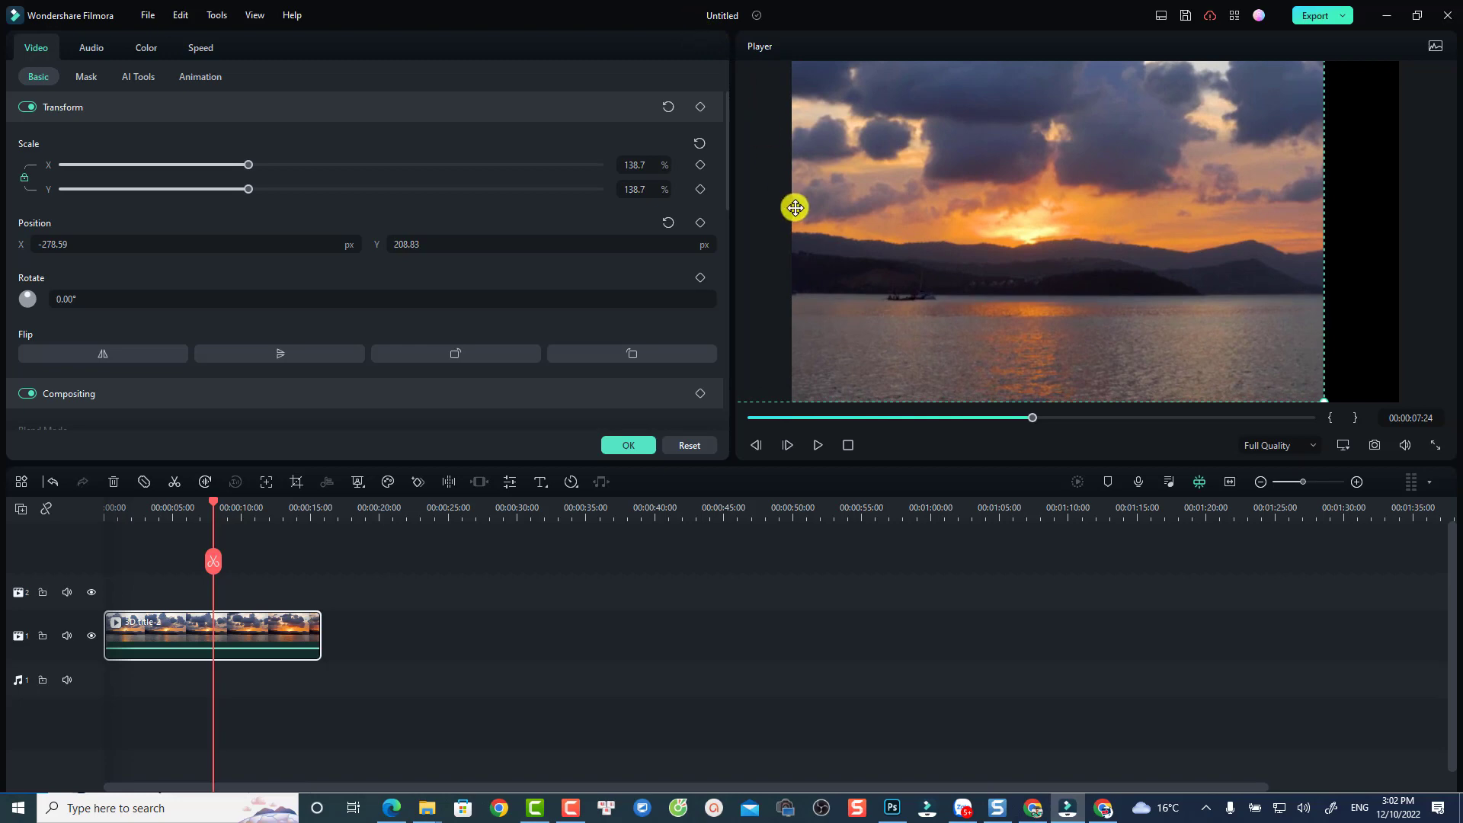
pyautogui.hotkey('ctrl', 'z')
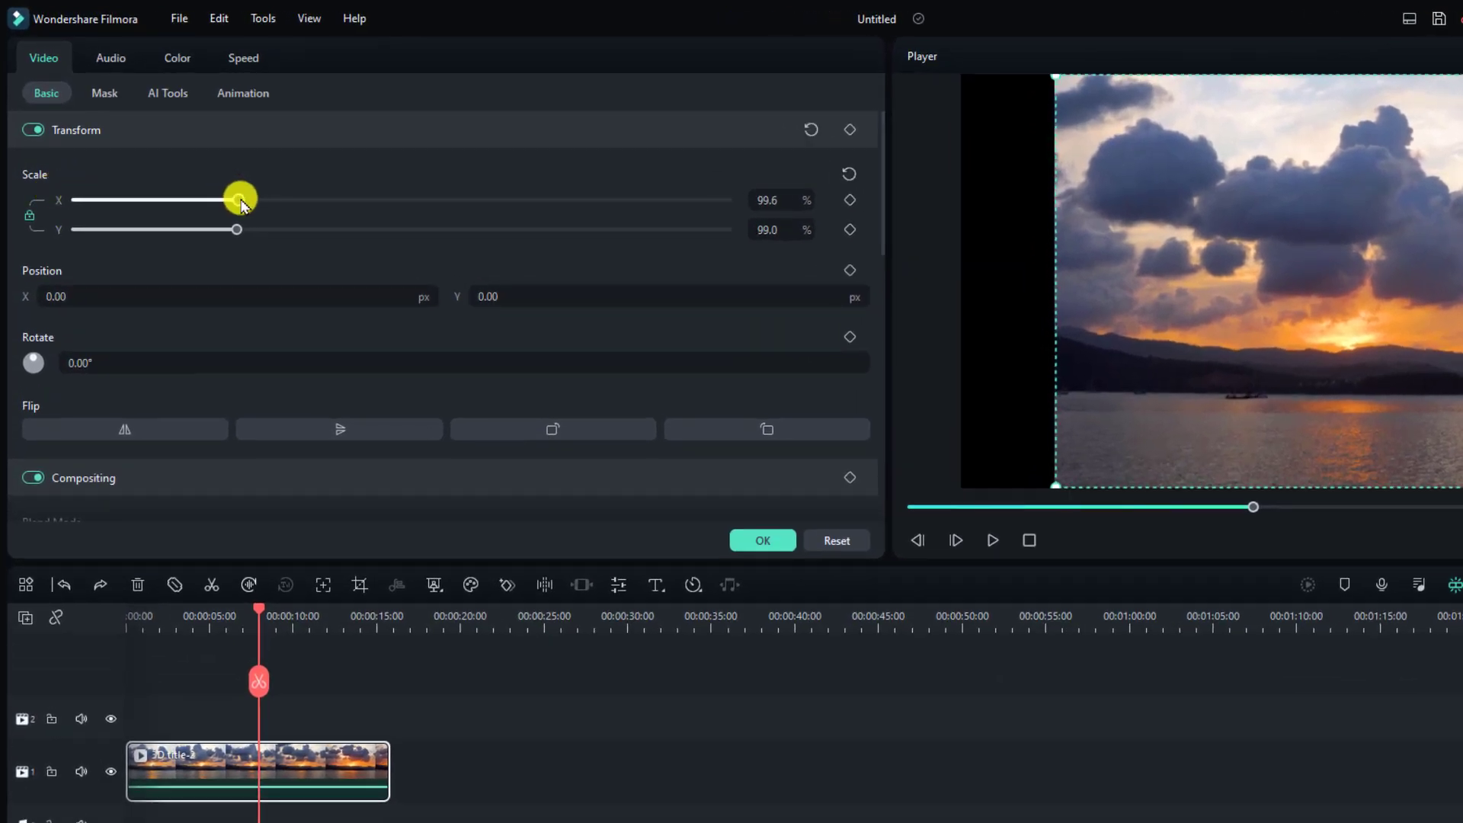
# Step: Drag the sunset clip's Scale slider to about 137% and unlink the X/Y scale lock
pyautogui.moveTo(238, 202)
pyautogui.mouseDown()
pyautogui.moveTo(301, 205)
pyautogui.moveTo(260, 200)
pyautogui.mouseUp()
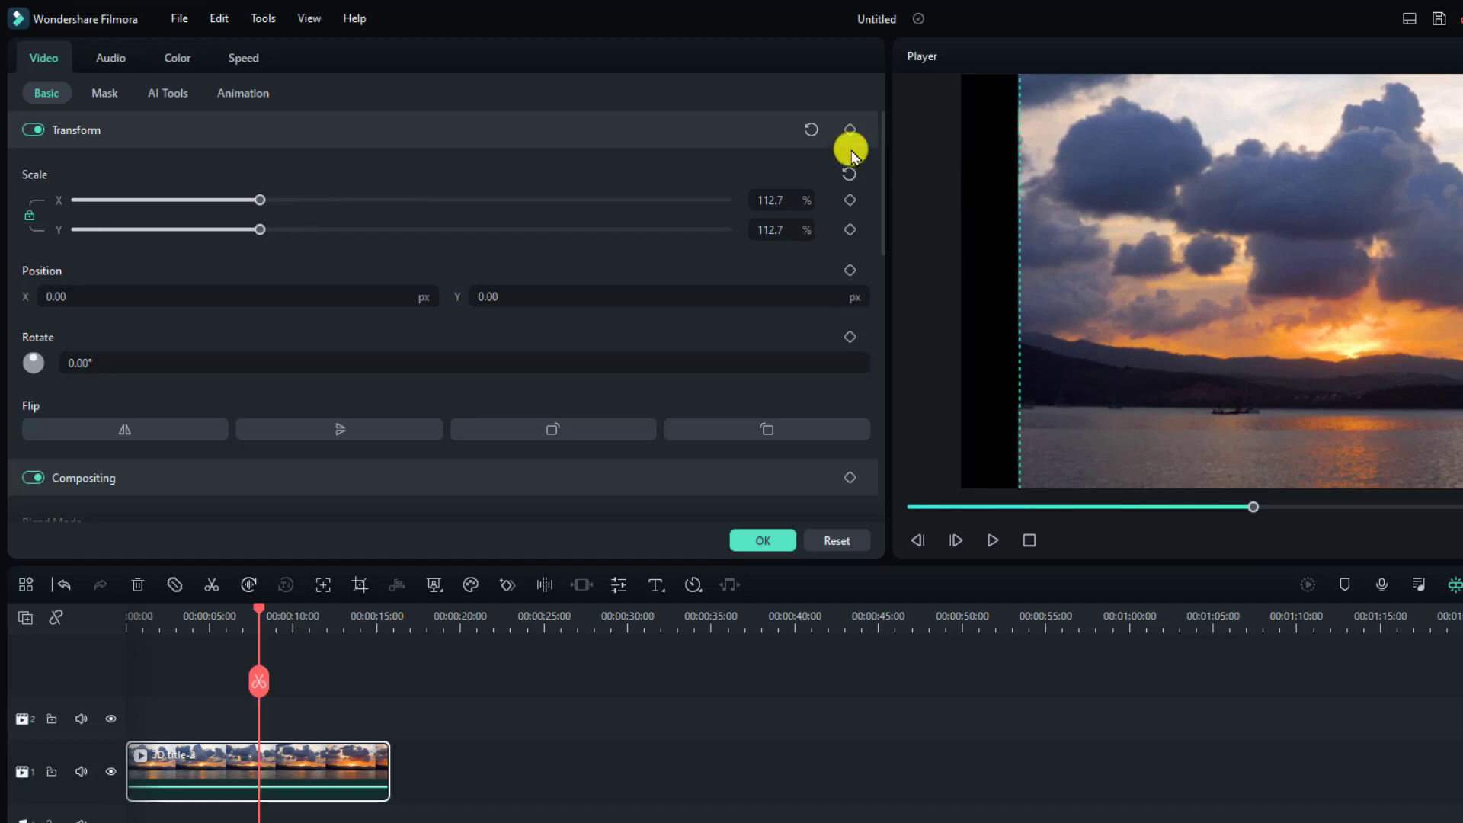
pyautogui.click(28, 219)
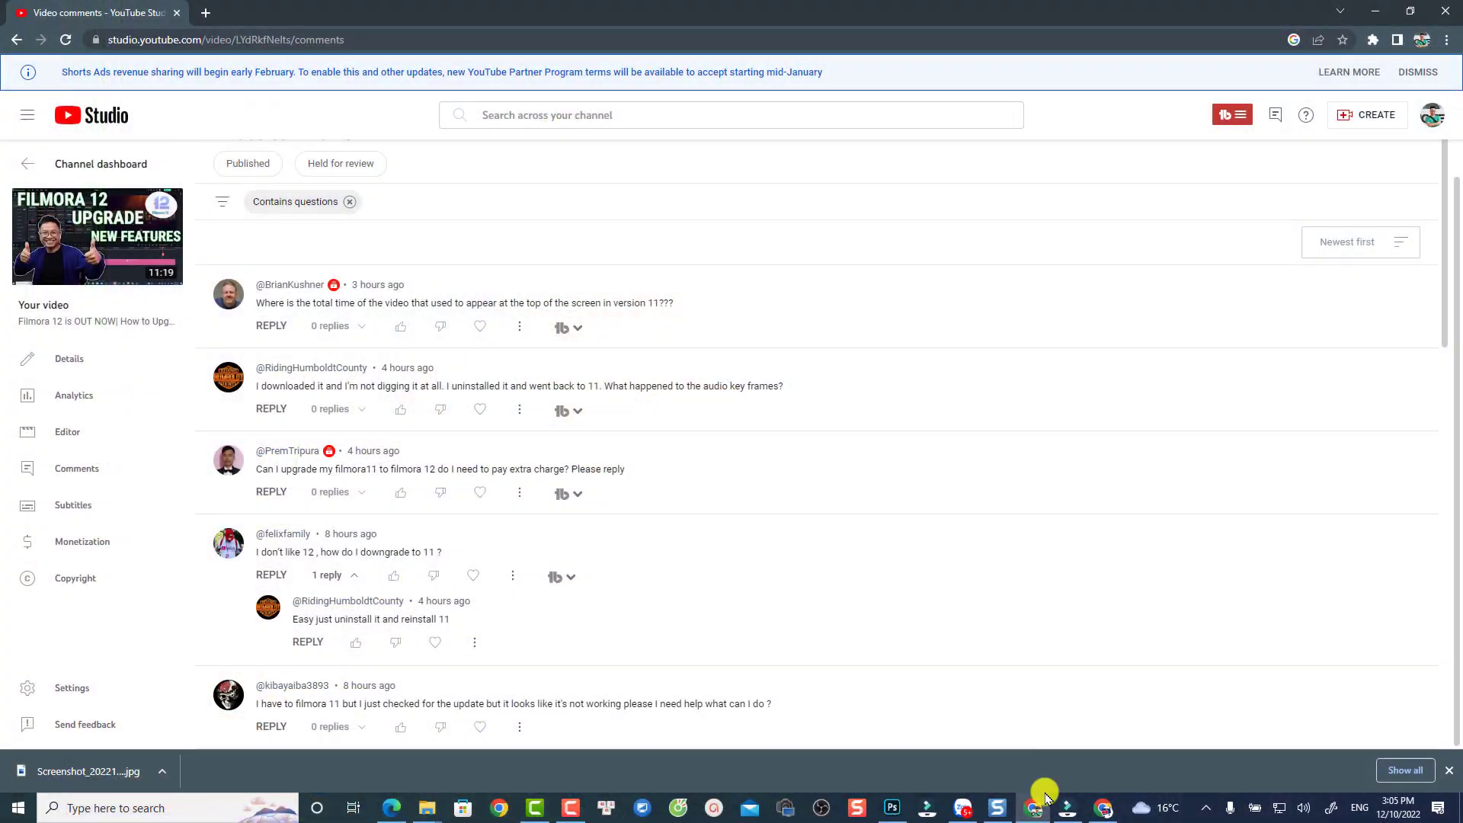
# Step: Add 'Earth - The Rhythm Of Memories' to audio track 1, delete the sunset video, and open the music's audio settings
pyautogui.click(1065, 811)
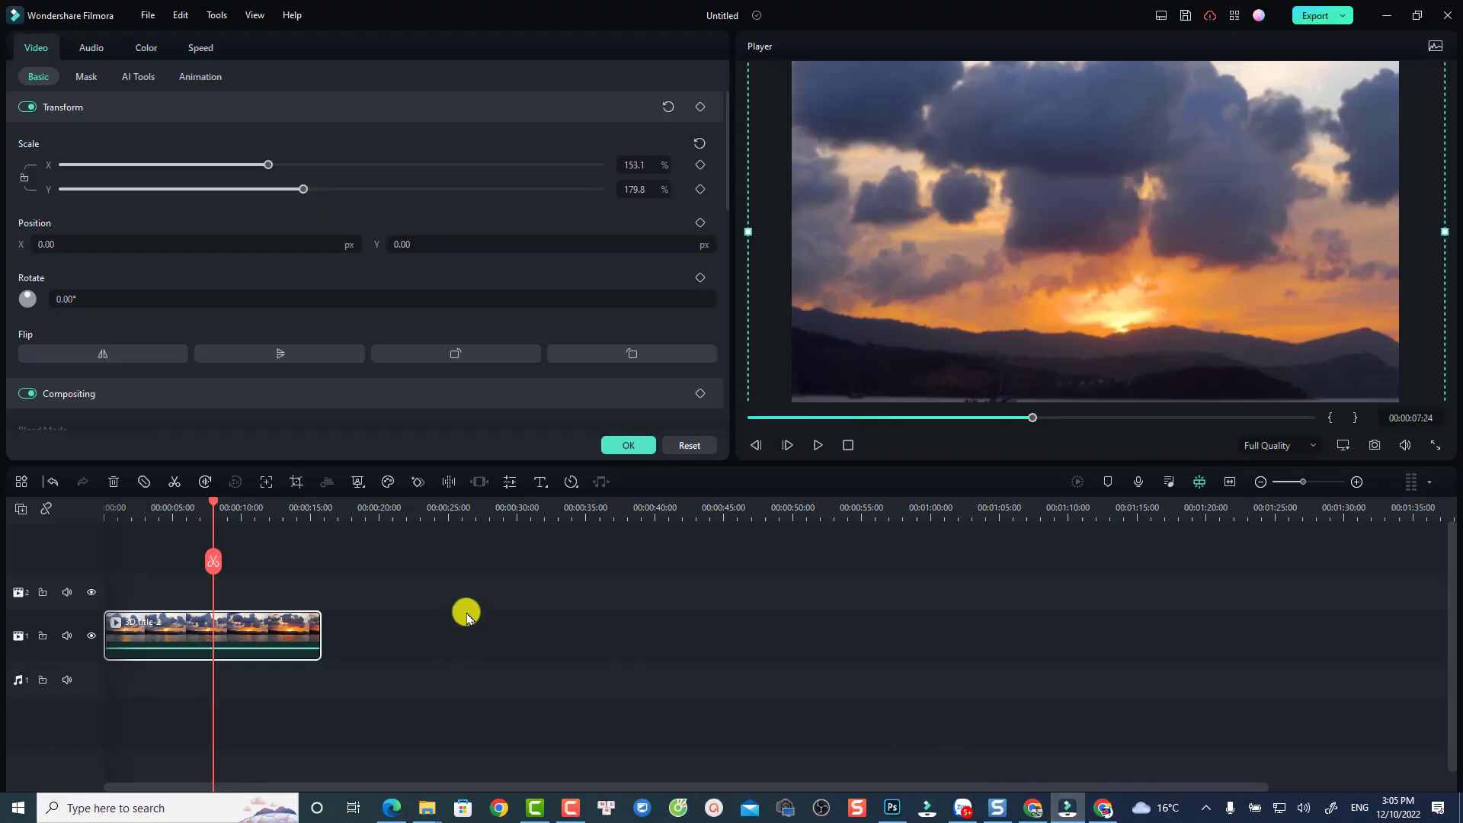
pyautogui.click(617, 445)
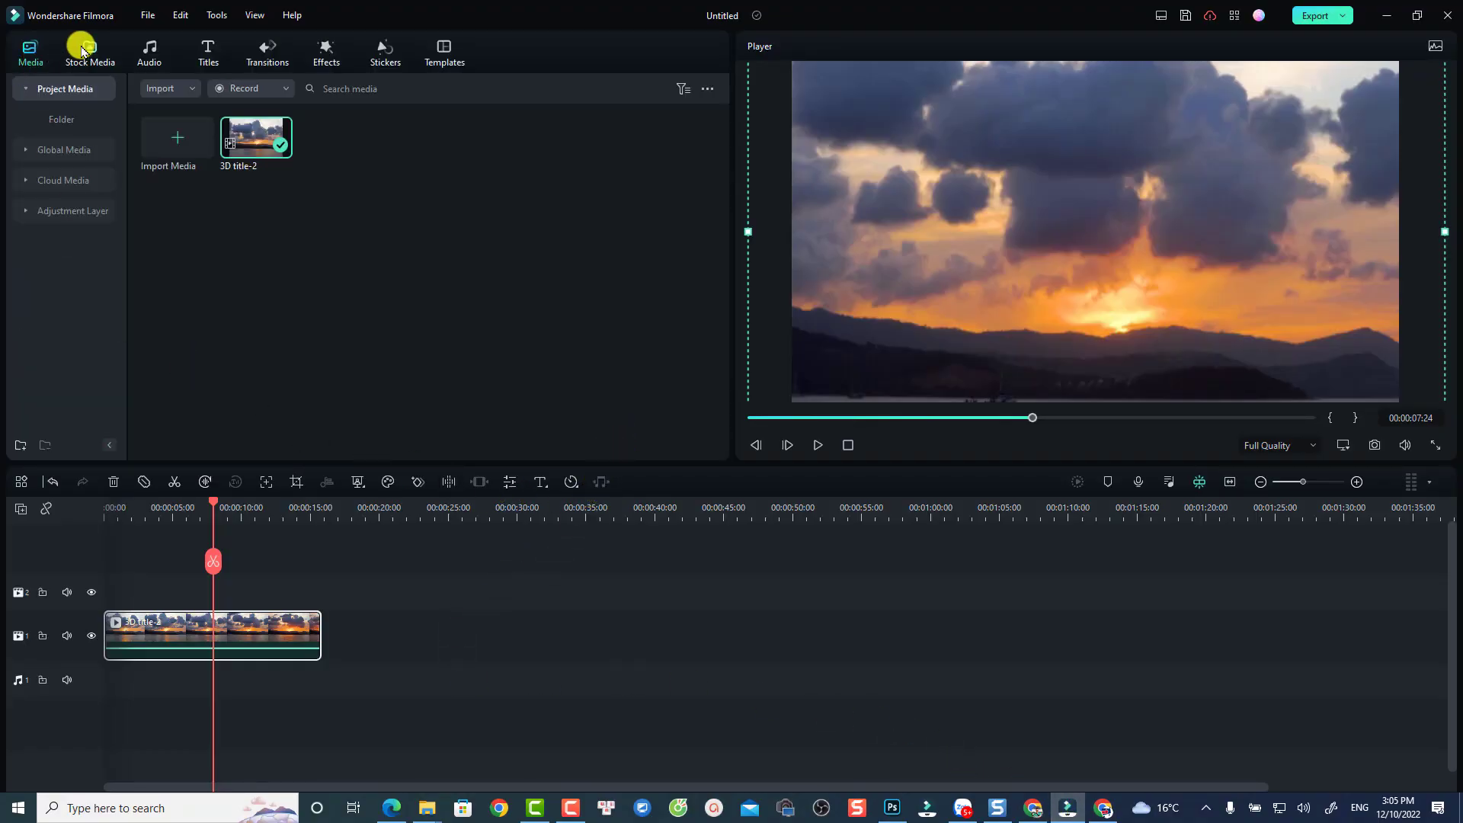
pyautogui.click(150, 52)
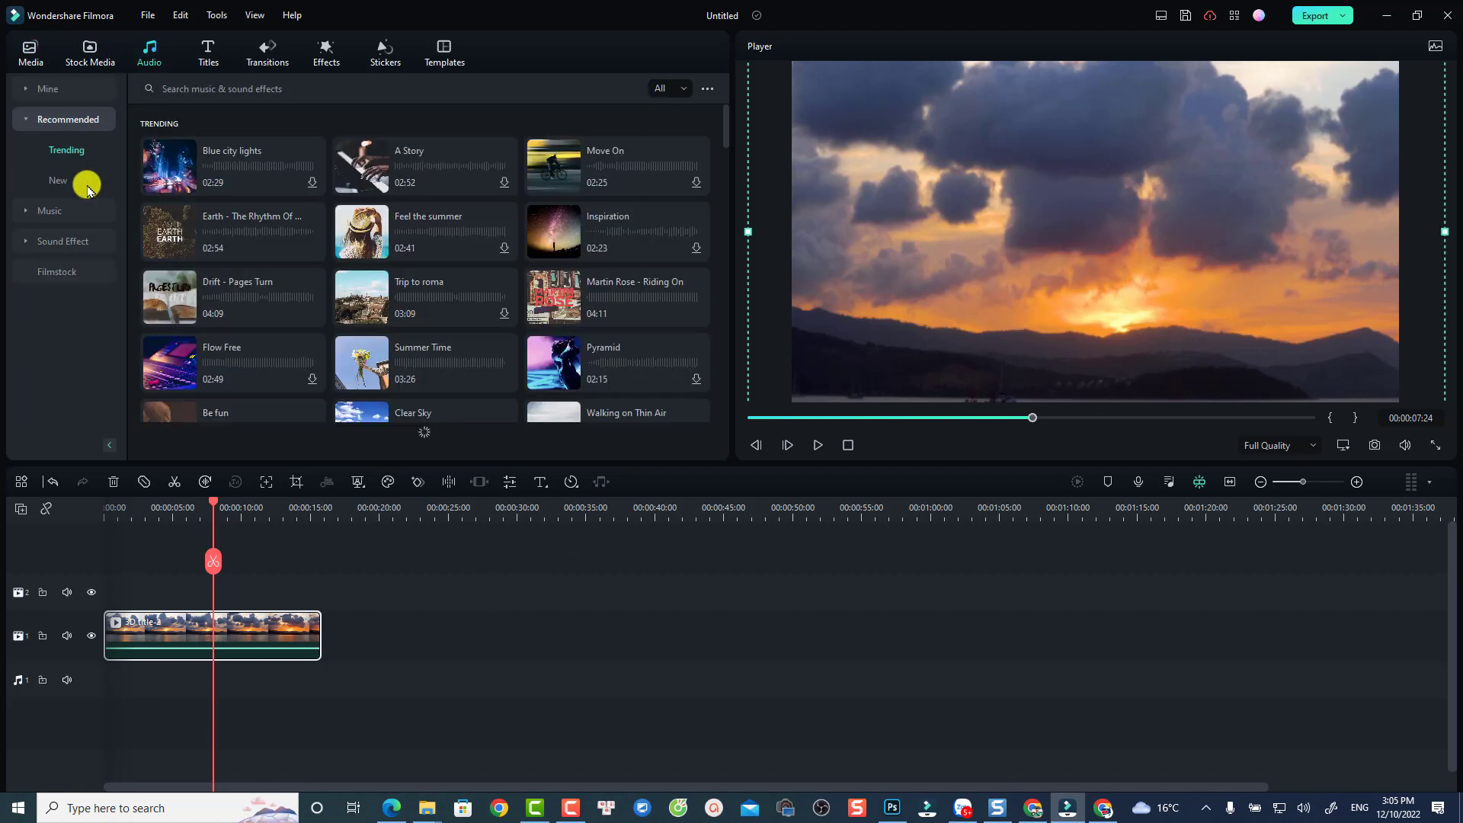
pyautogui.moveTo(166, 249); pyautogui.dragTo(90, 690)
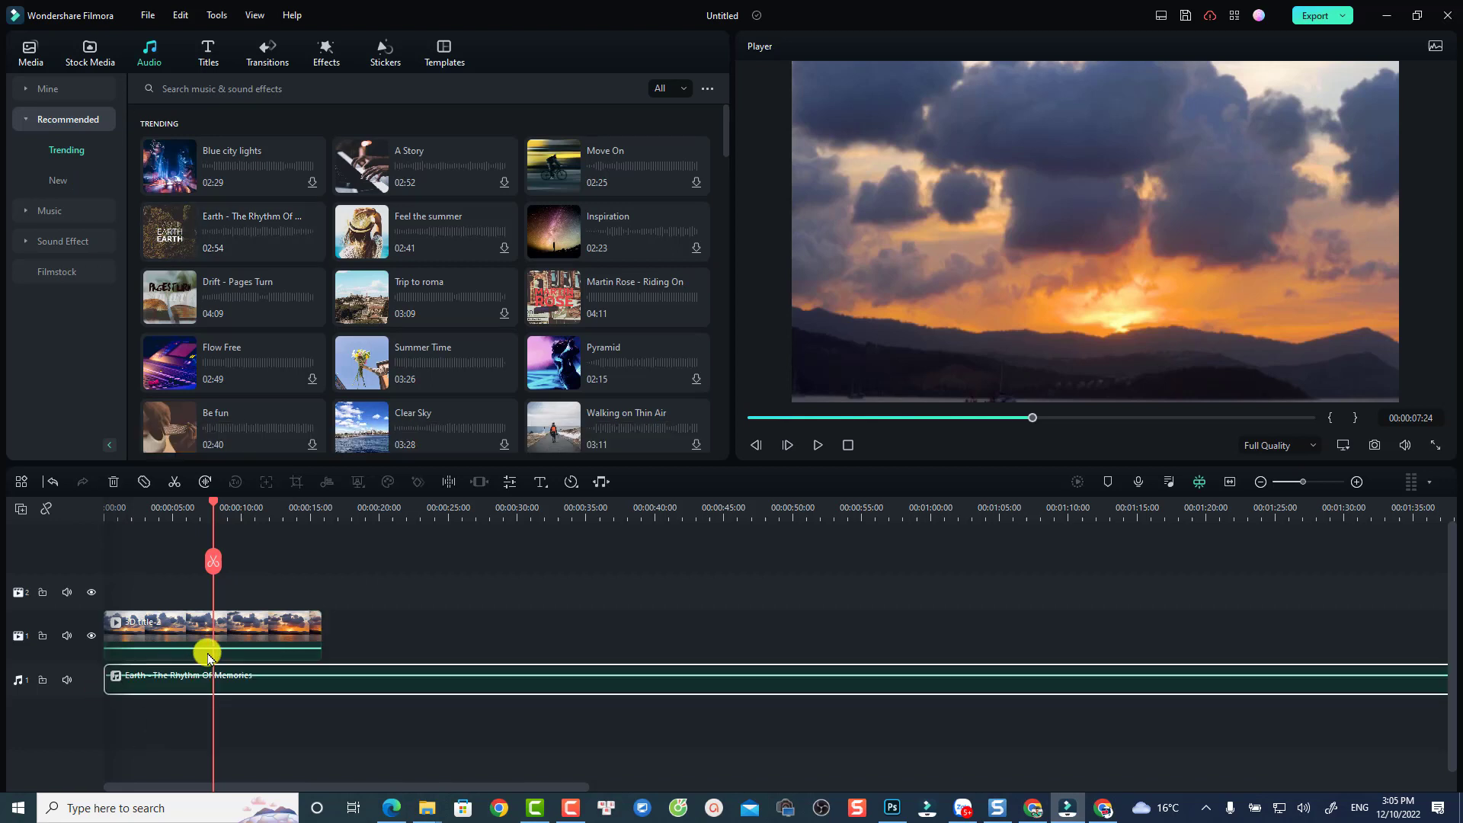
pyautogui.press('Delete')
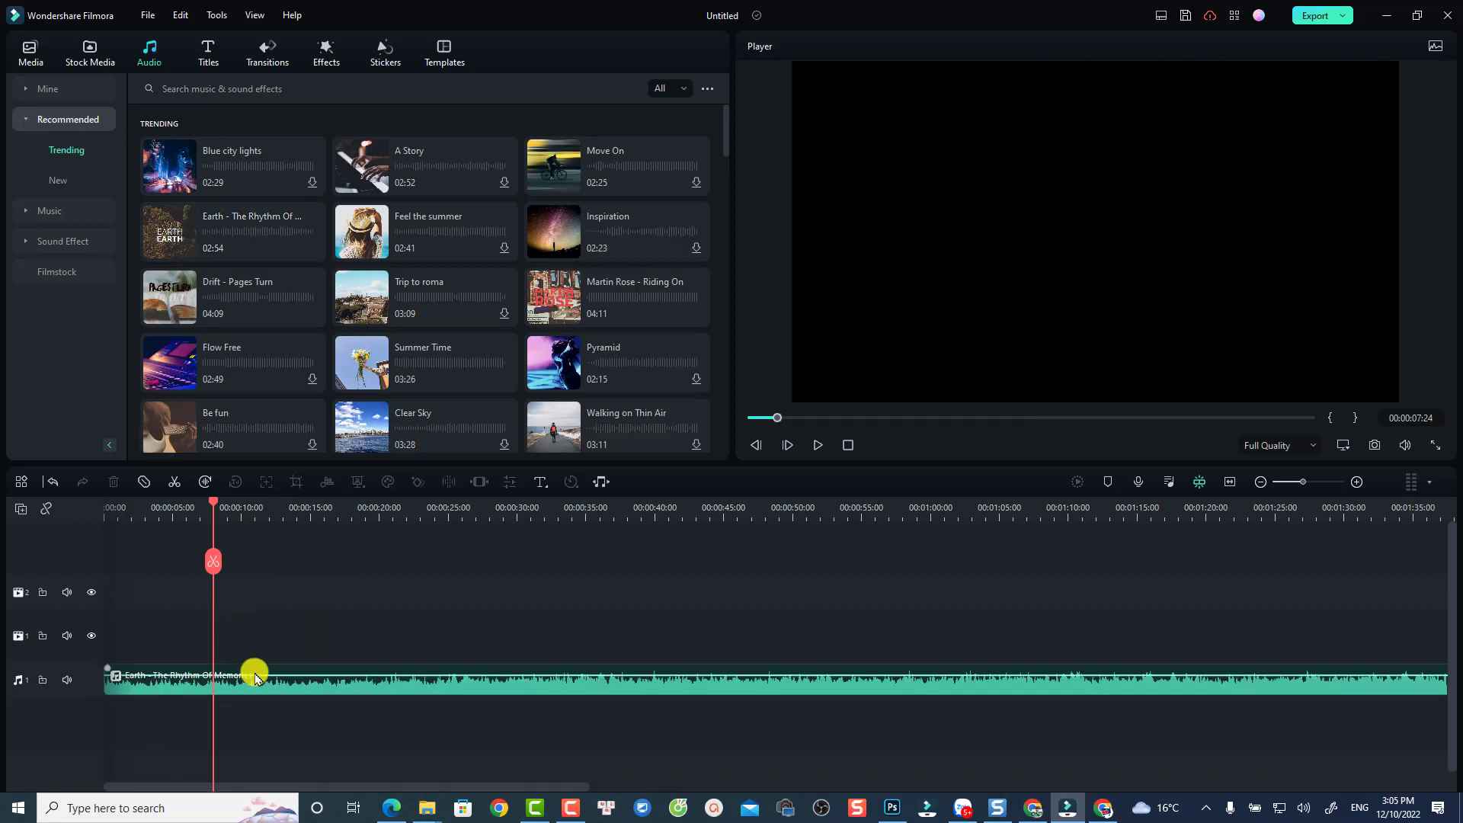
pyautogui.click(254, 686)
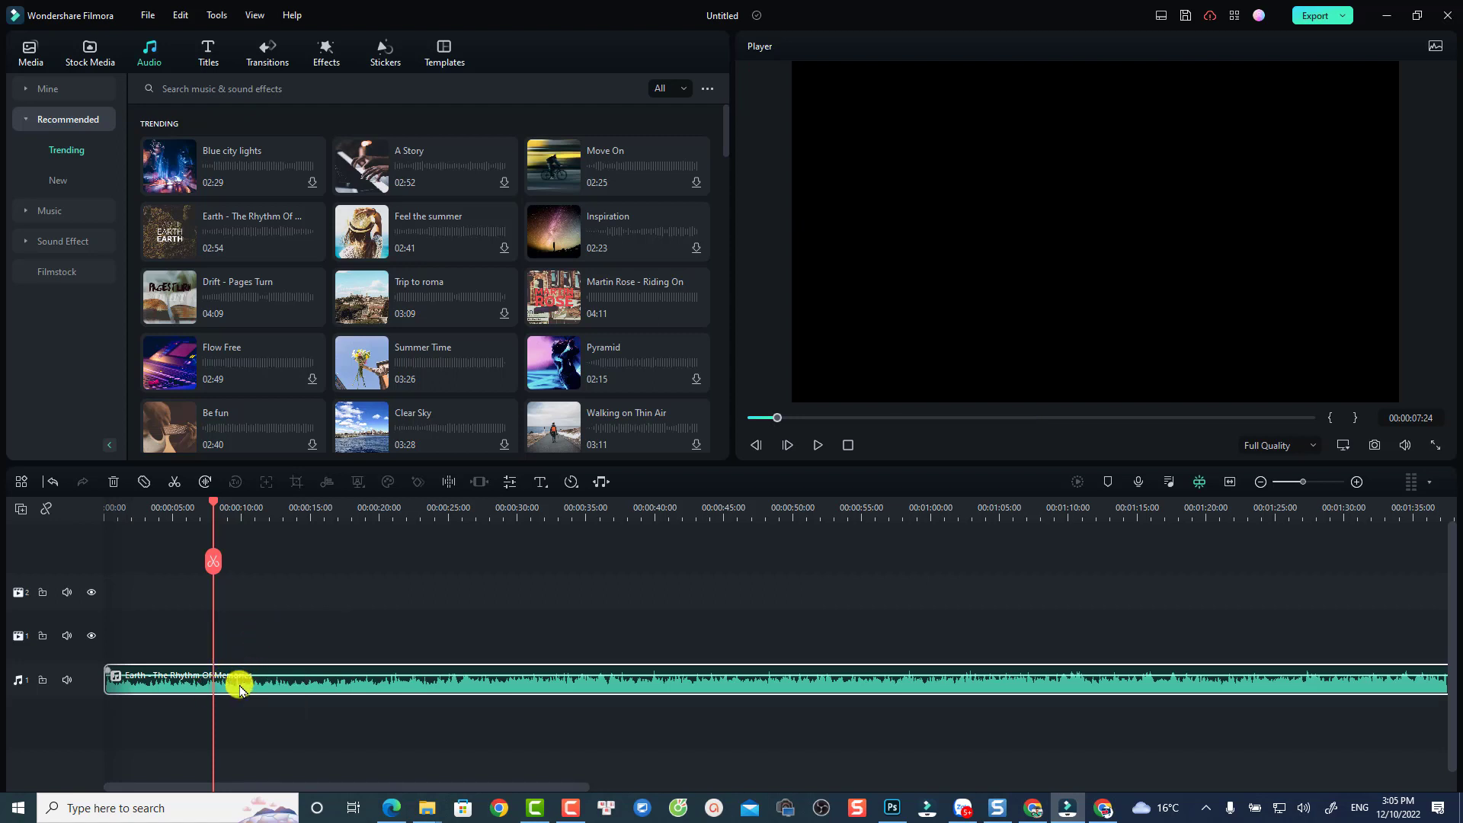
pyautogui.doubleClick(238, 686)
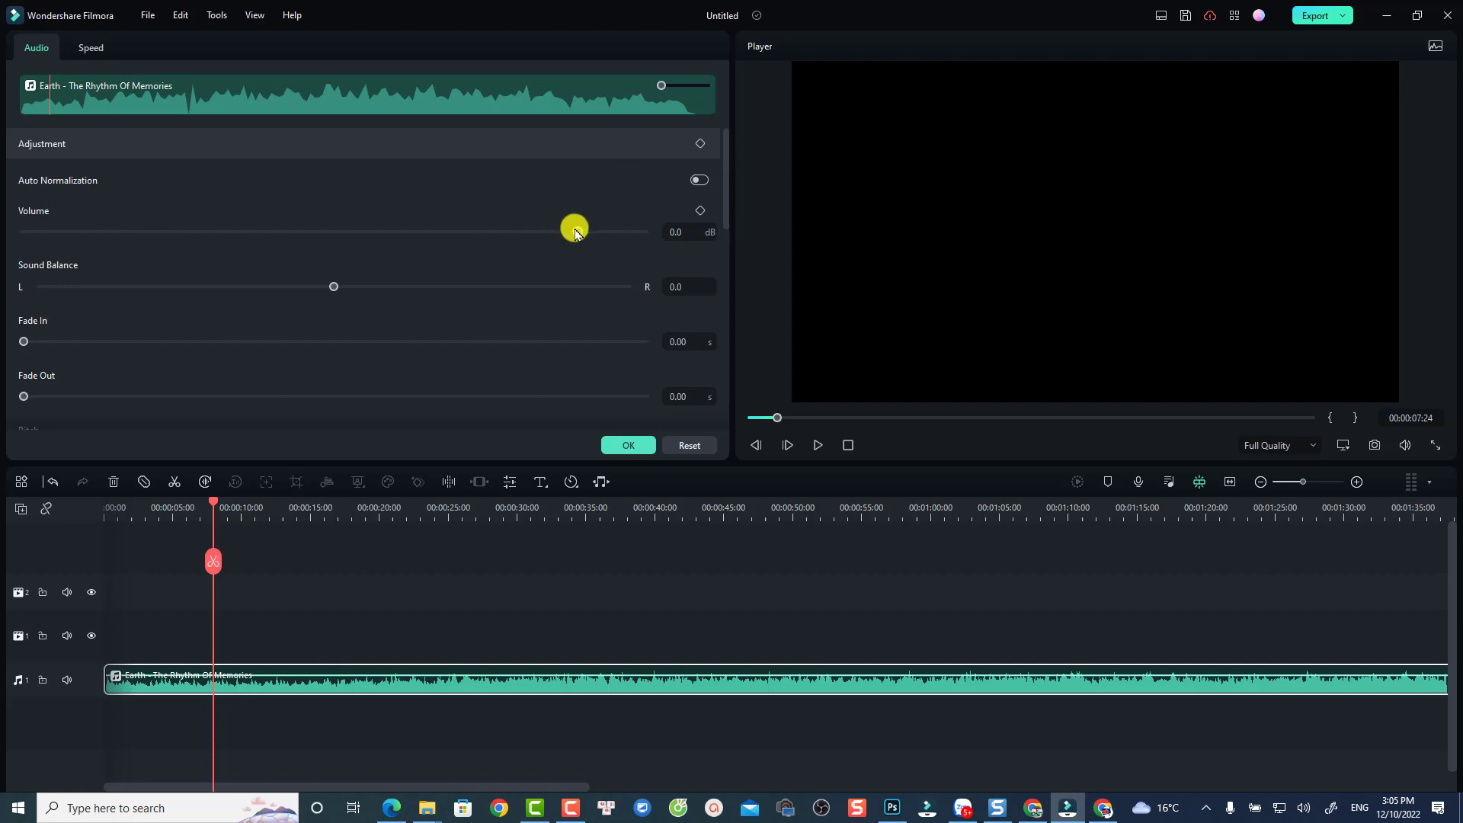
# Step: Add a starting volume keyframe and a 9-second keyframe lowered to -11.5 dB
pyautogui.click(700, 212)
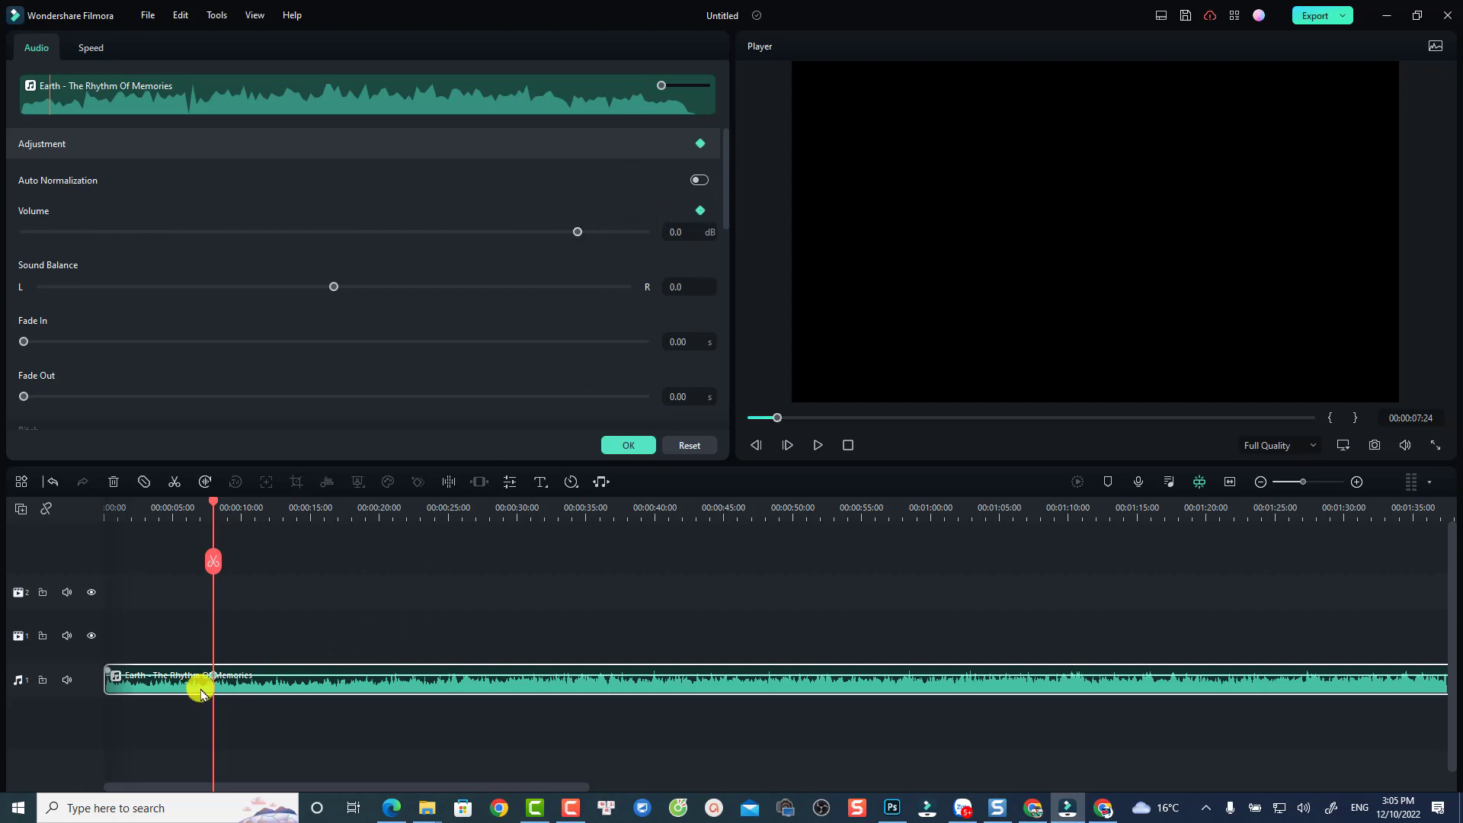
pyautogui.moveTo(212, 505); pyautogui.dragTo(236, 503)
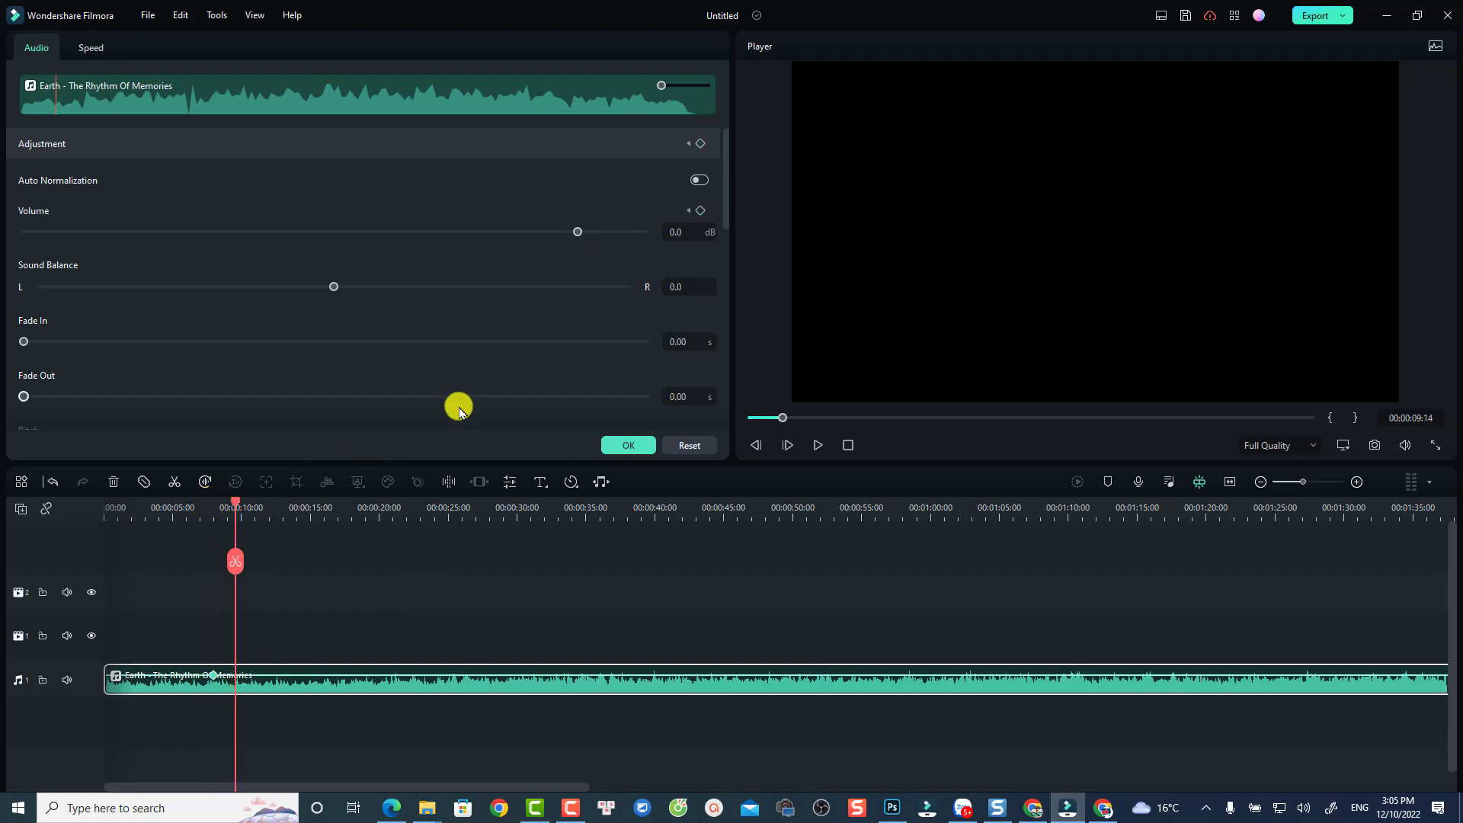
pyautogui.click(700, 212)
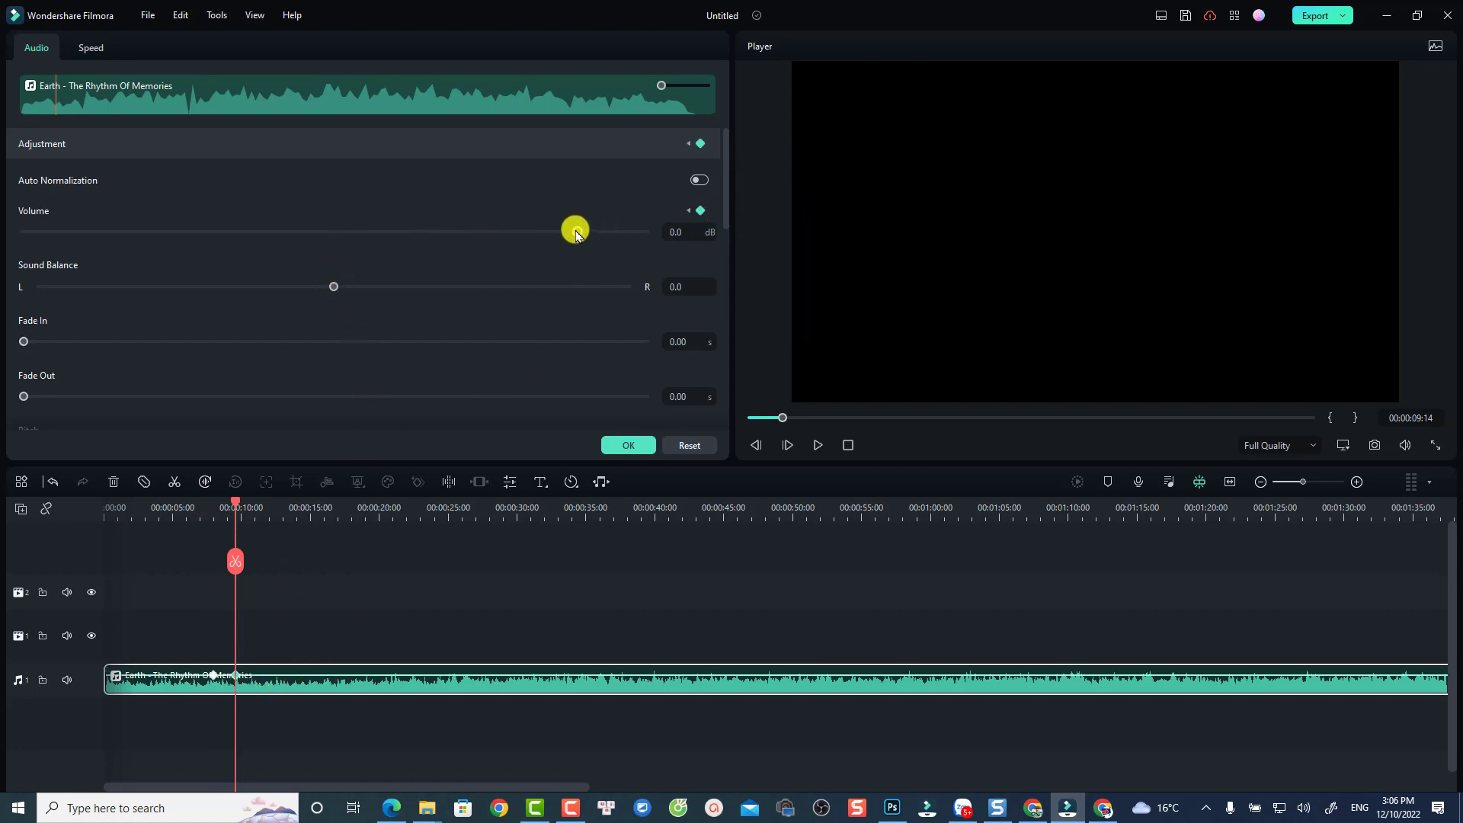
pyautogui.moveTo(575, 231); pyautogui.dragTo(521, 233)
pyautogui.moveTo(516, 235); pyautogui.dragTo(513, 232)
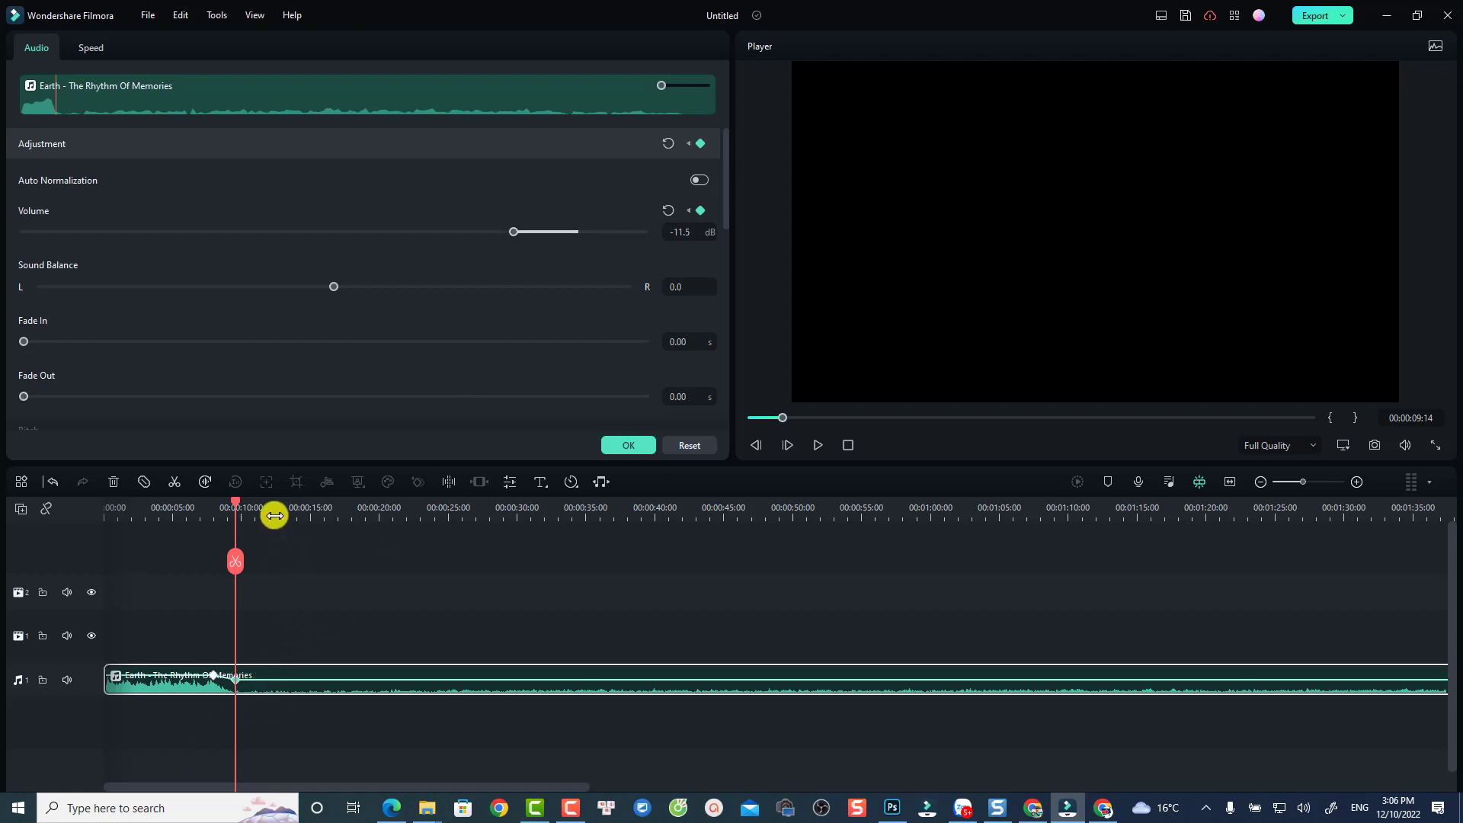
# Step: Add a 15-second volume keyframe raised back to about -0.8 dB
pyautogui.click(323, 511)
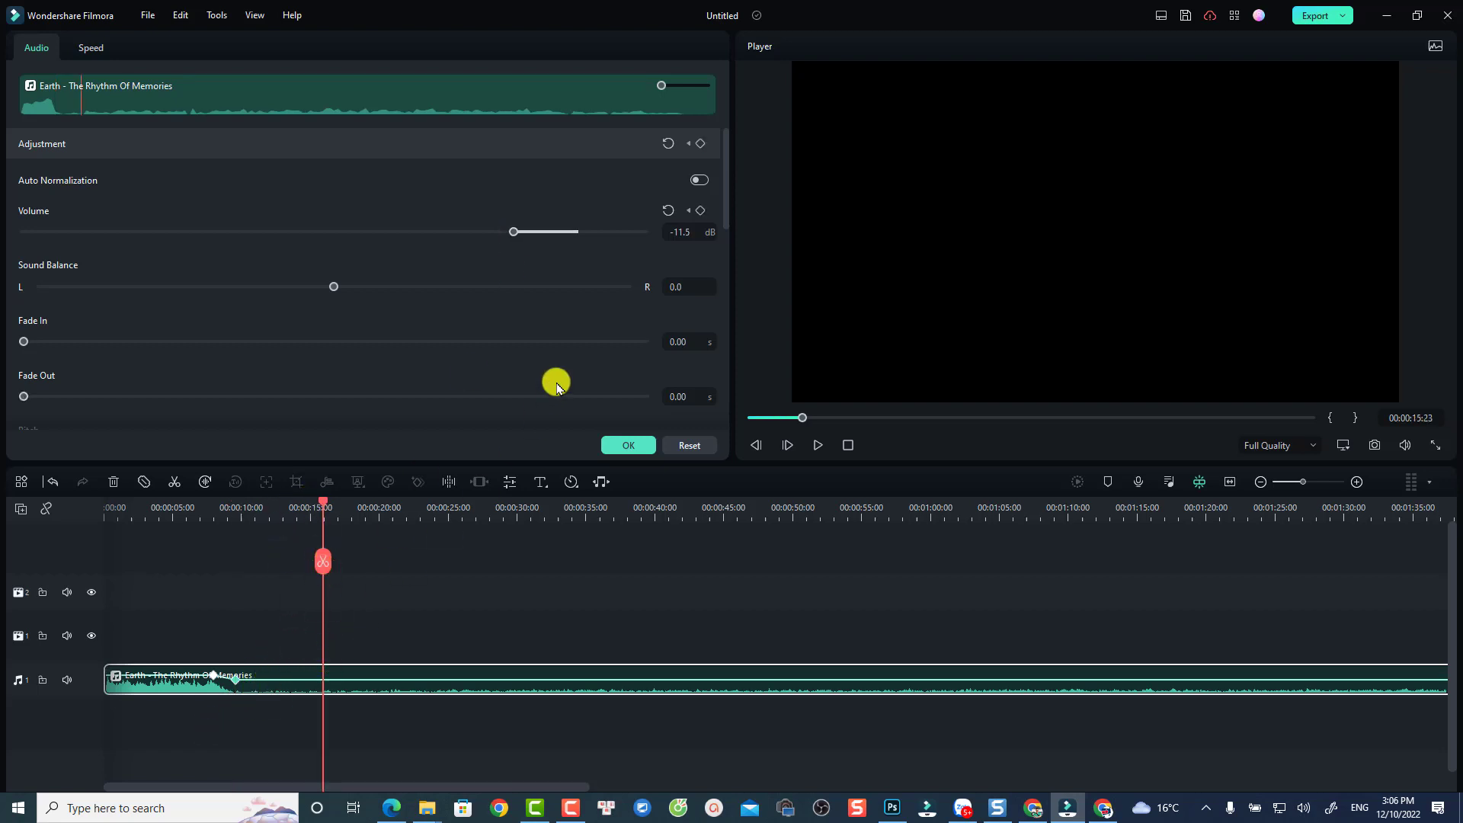
pyautogui.click(700, 212)
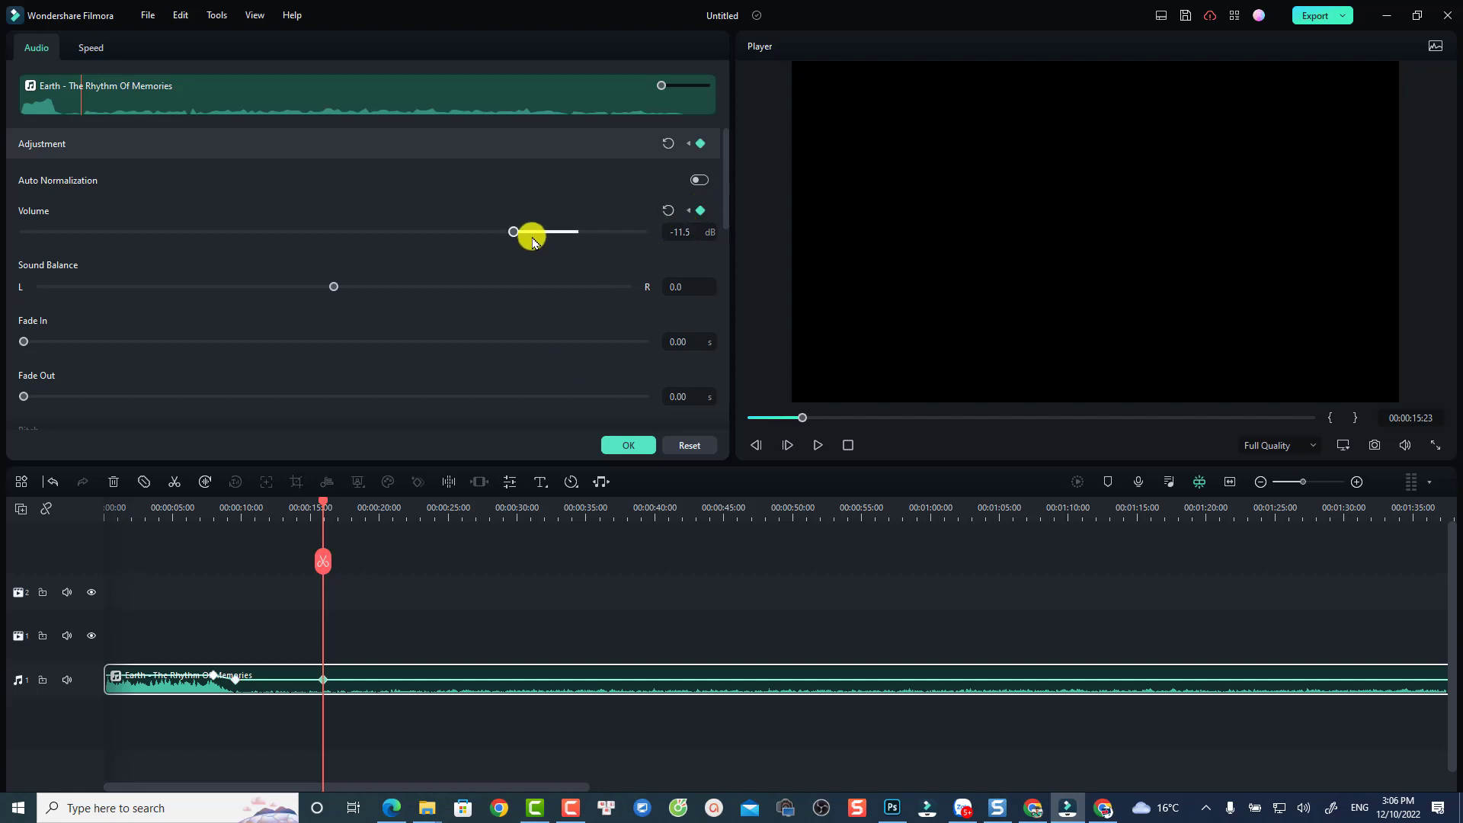
pyautogui.moveTo(512, 234); pyautogui.dragTo(575, 240)
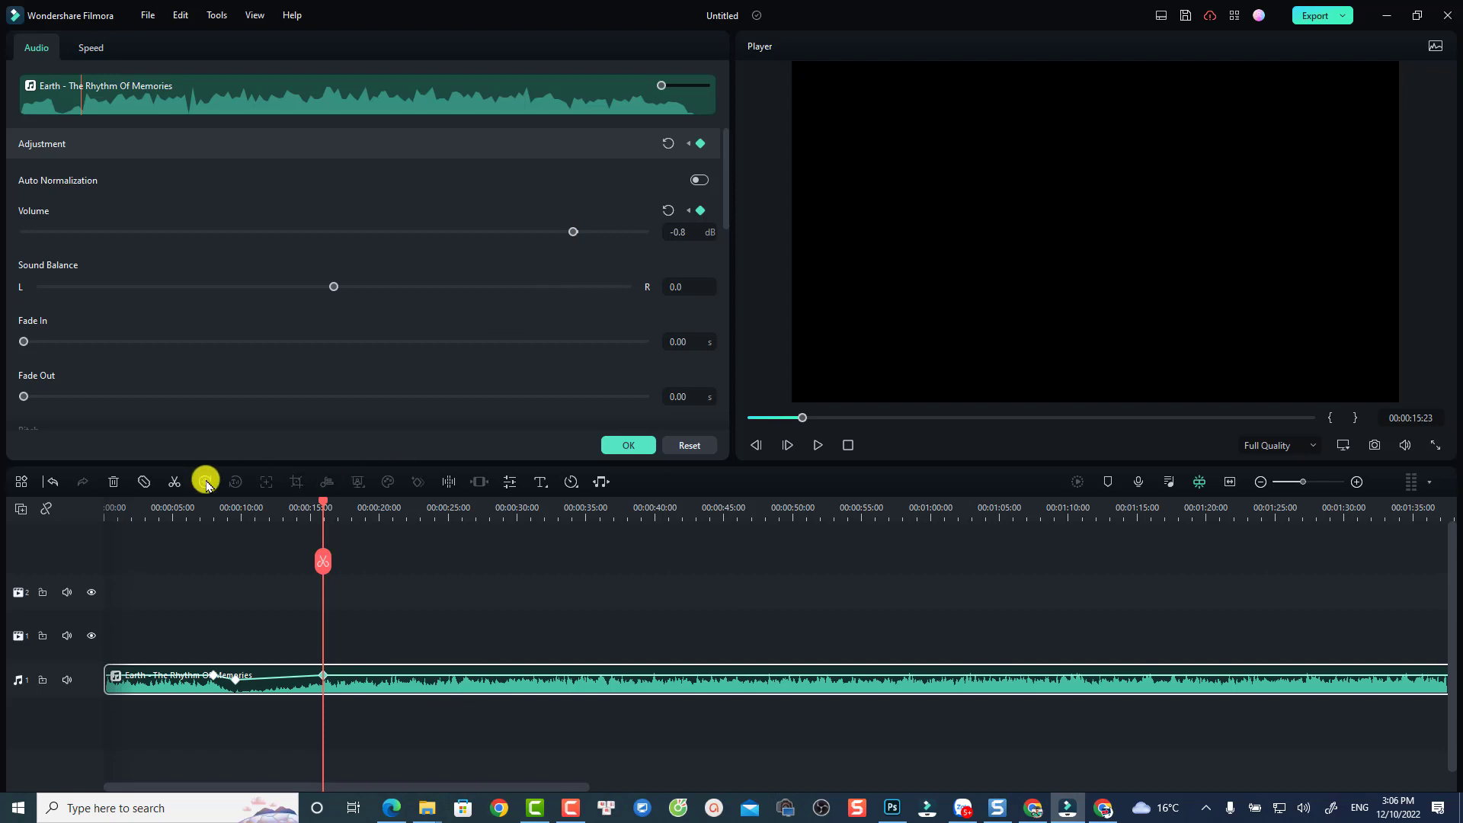
pyautogui.click(115, 513)
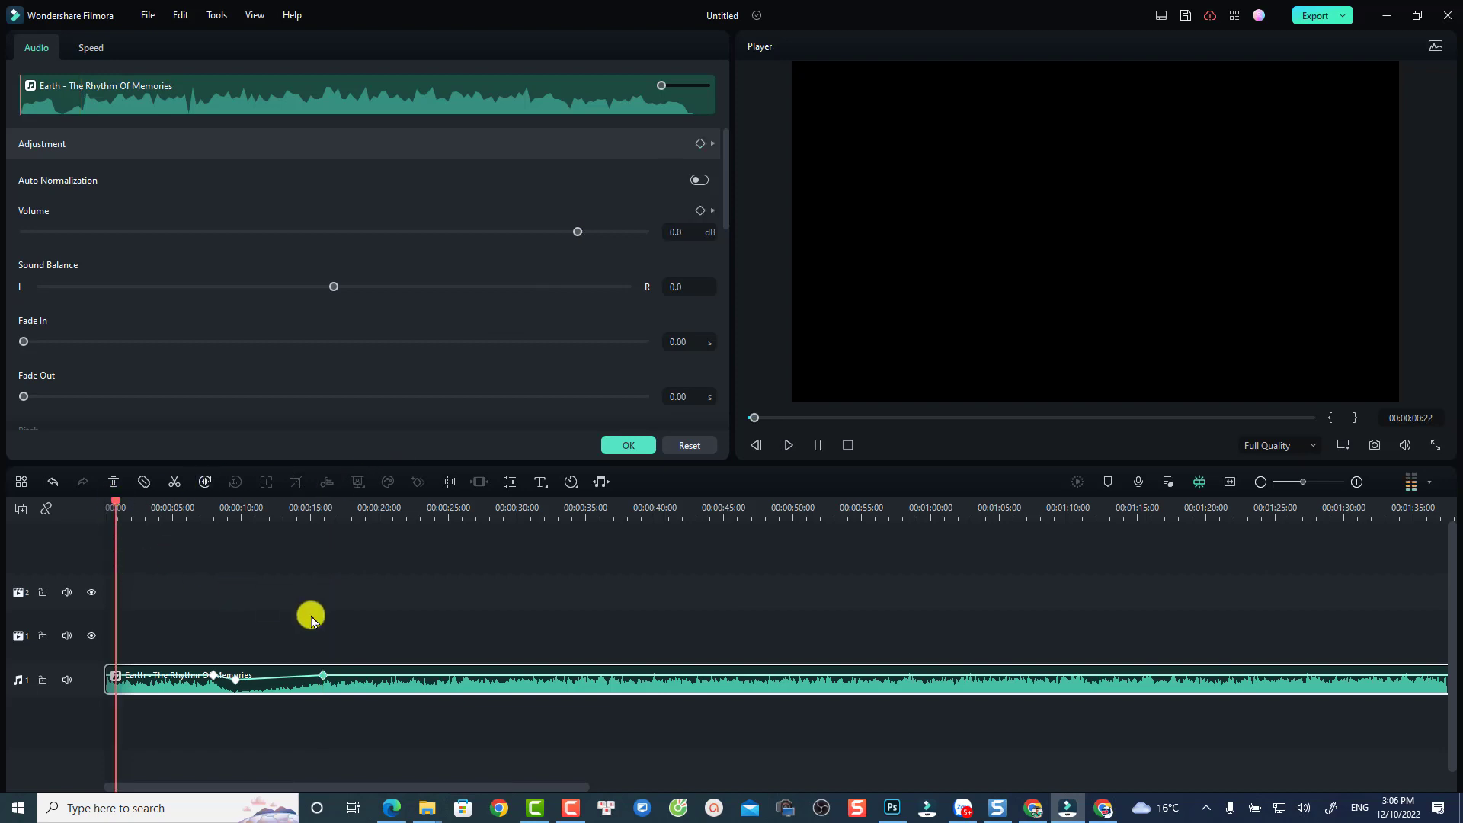